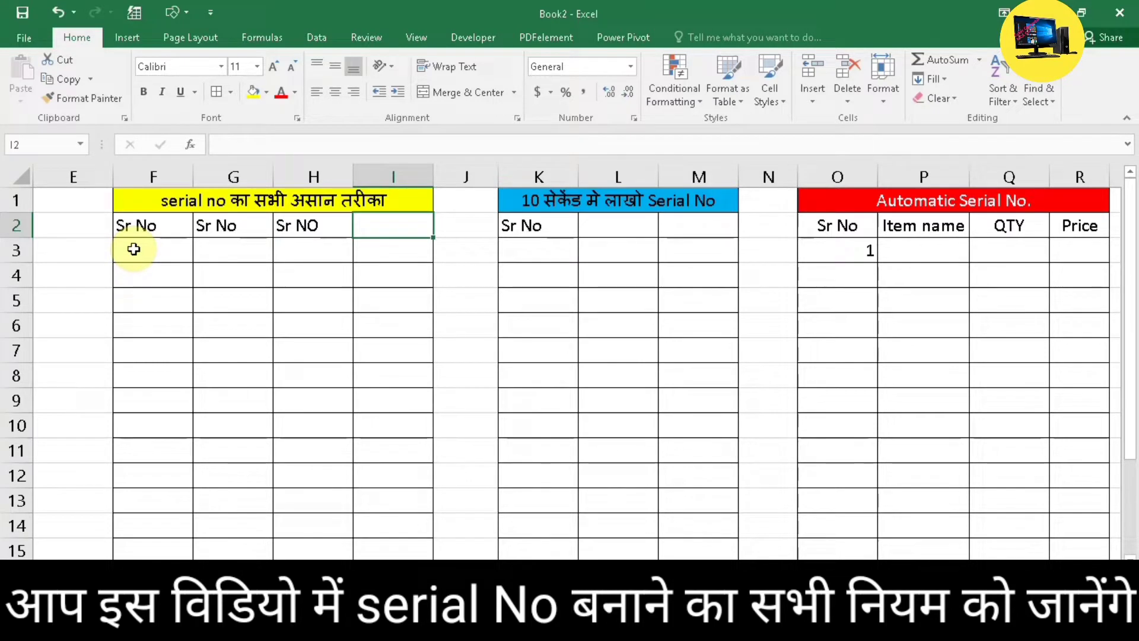
# Enter 1 in F3 and 2 in F4, then fill column F down to F15 as serials 1–13
pyautogui.click(134, 249)
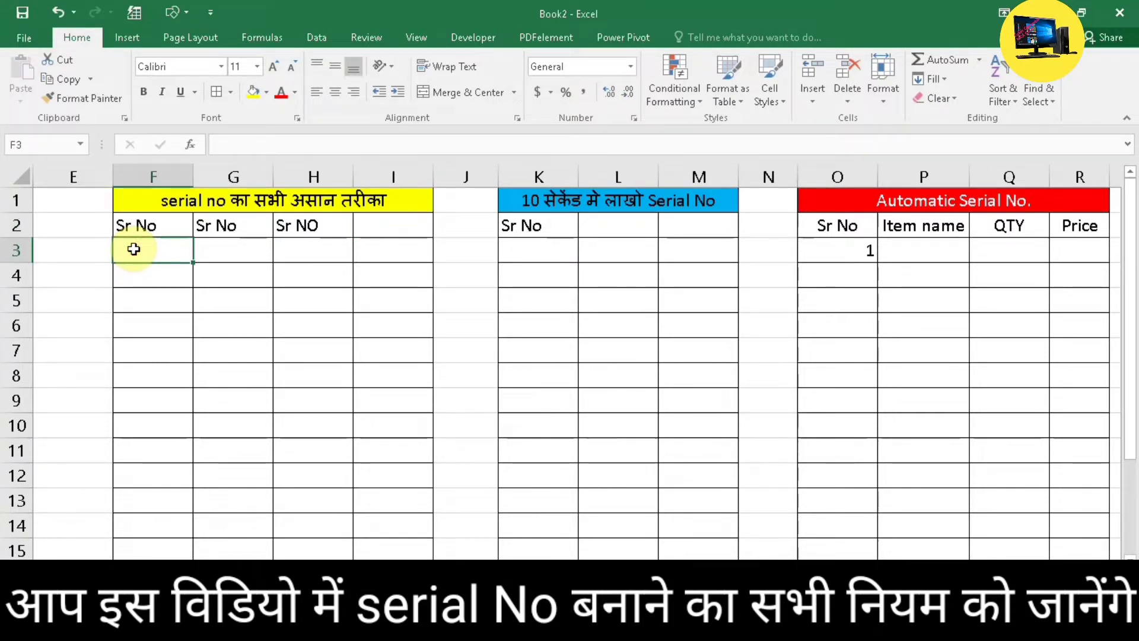
pyautogui.write('1')
pyautogui.click(153, 268)
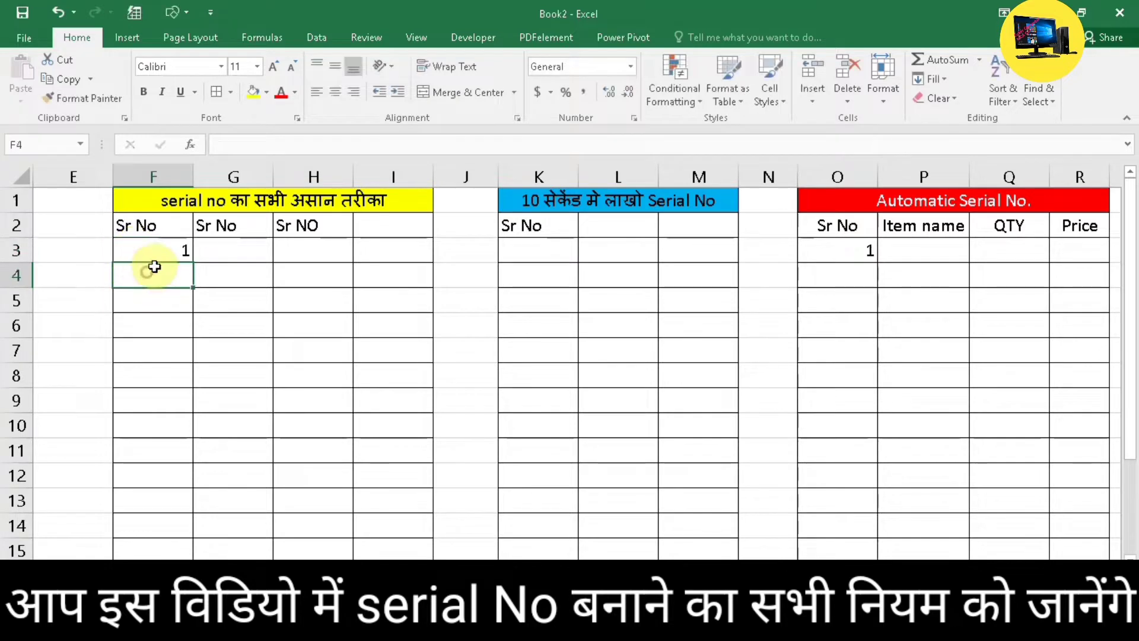
pyautogui.write('2')
pyautogui.click(185, 293)
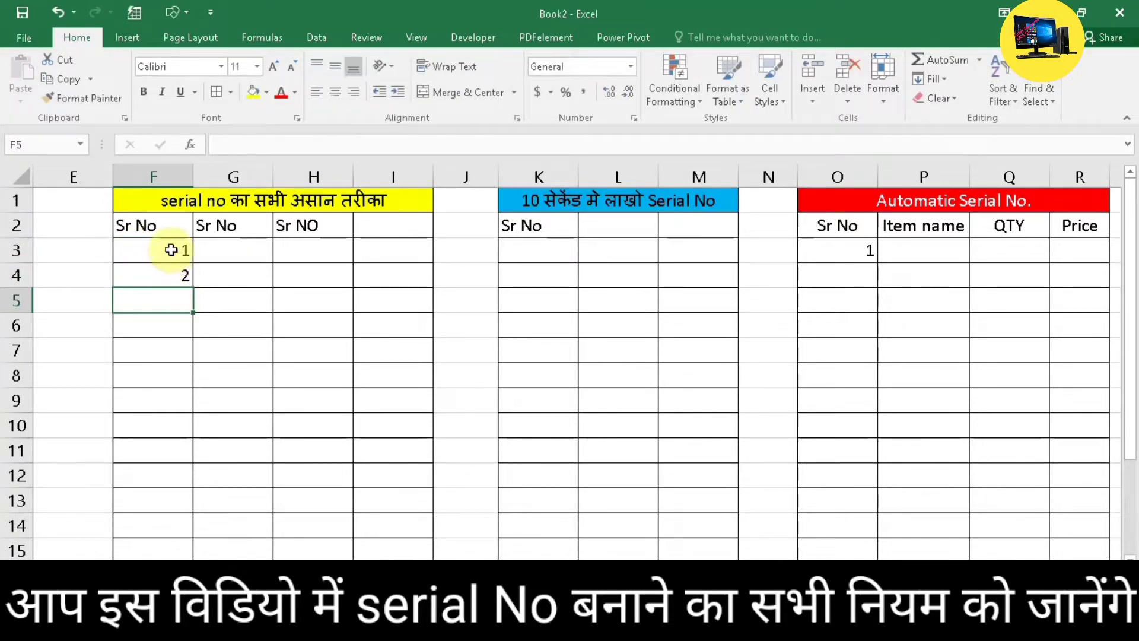
pyautogui.moveTo(171, 250)
pyautogui.mouseDown()
pyautogui.moveTo(185, 272)
pyautogui.moveTo(163, 556)
pyautogui.mouseUp()
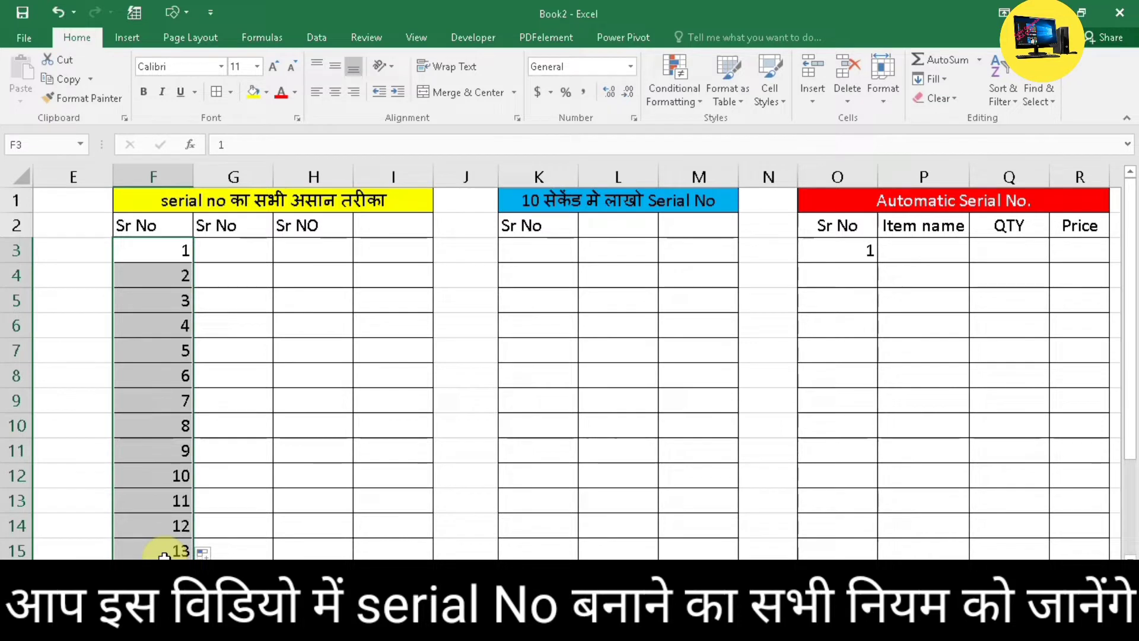
# Center column F's numbers and fill G3:G15 with serials 1–13 from a single 1 in G3
pyautogui.click(333, 92)
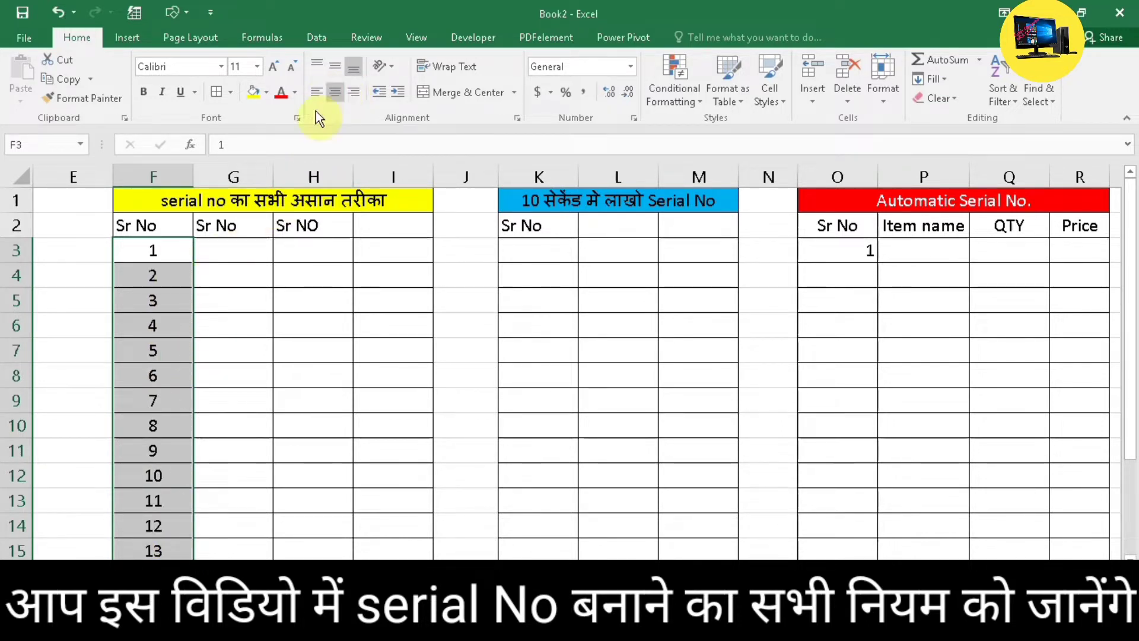
pyautogui.click(236, 250)
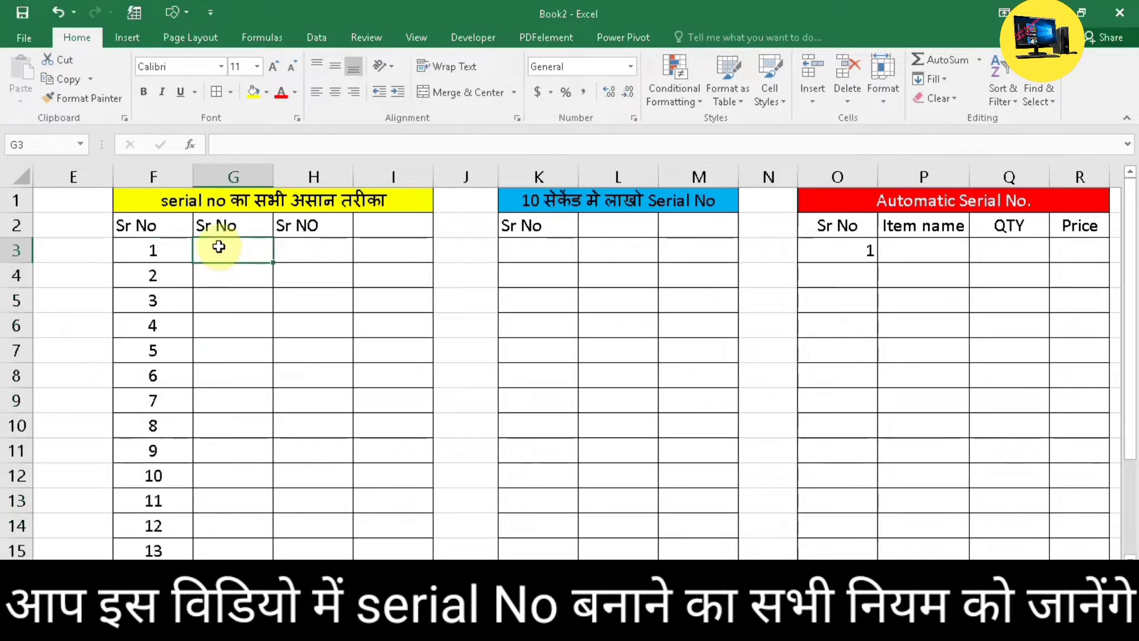
pyautogui.write('1')
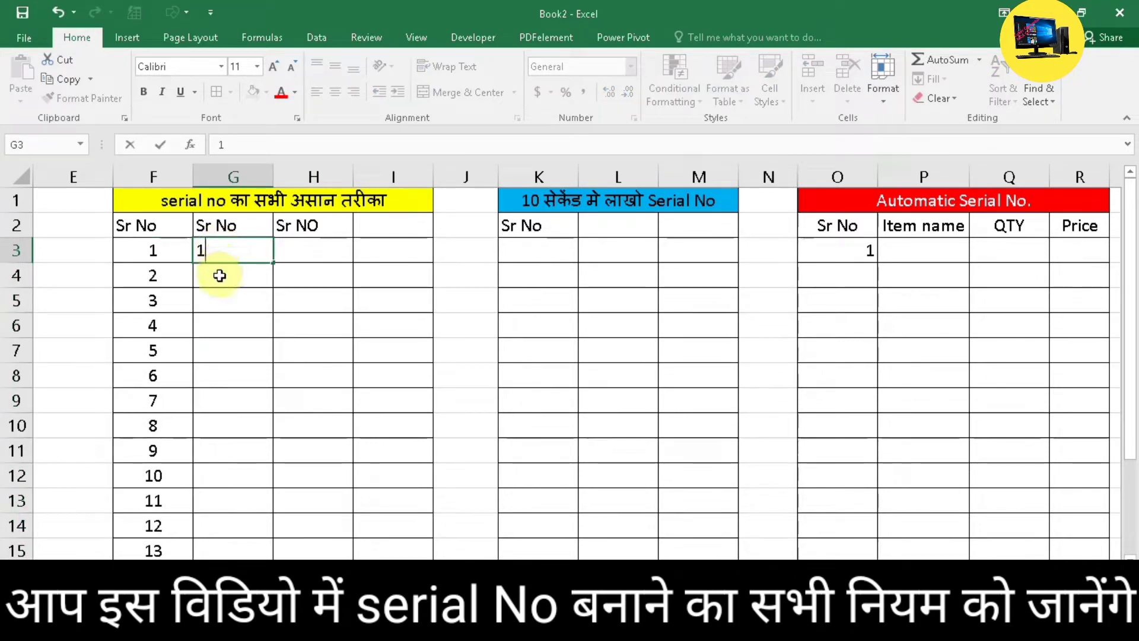
pyautogui.press('Return')
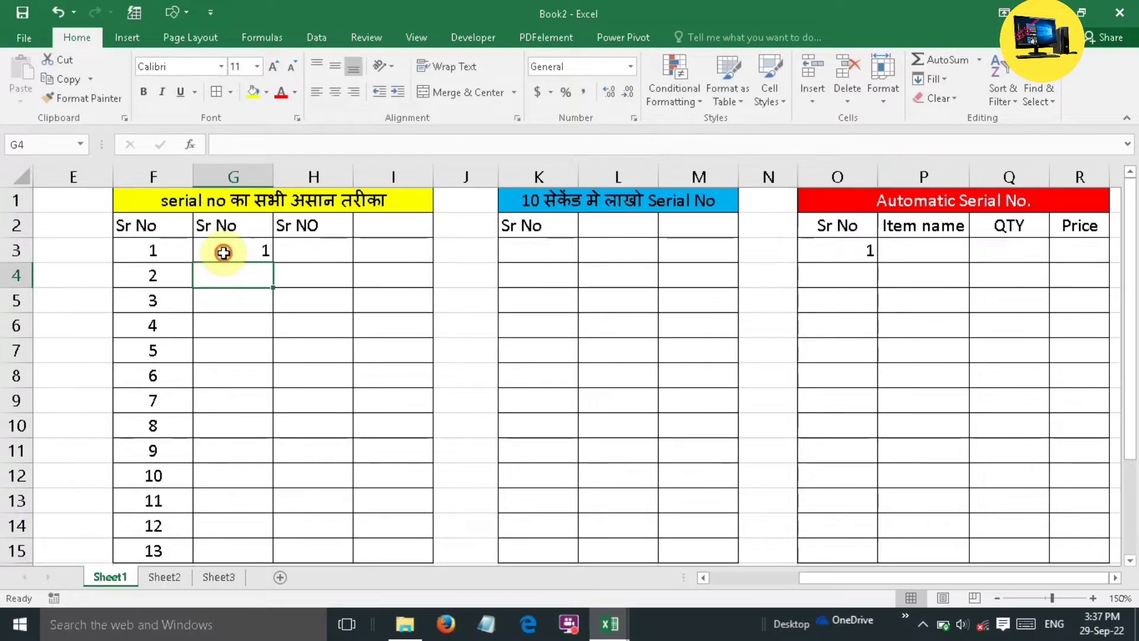
pyautogui.click(228, 250)
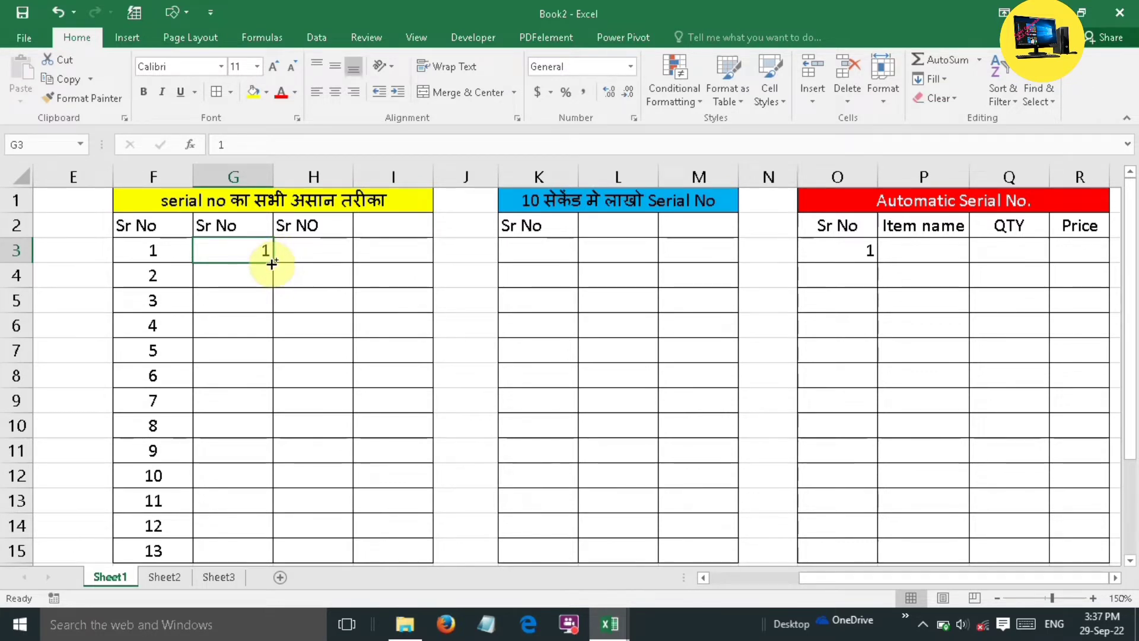
pyautogui.moveTo(271, 263); pyautogui.dragTo(271, 562)
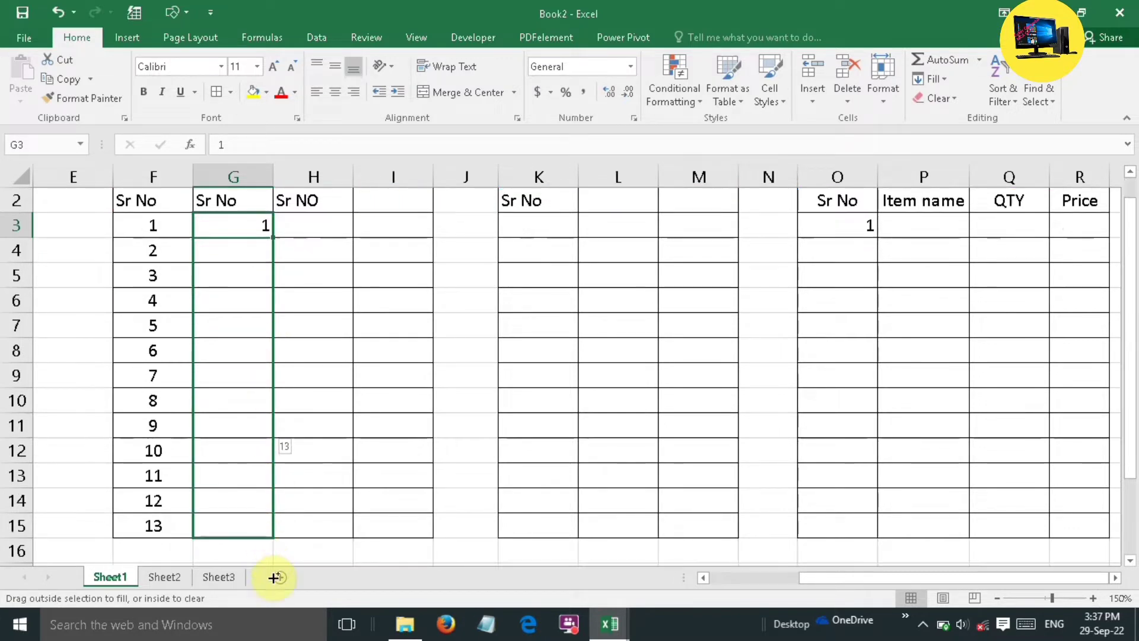
pyautogui.moveTo(272, 561); pyautogui.dragTo(277, 431)
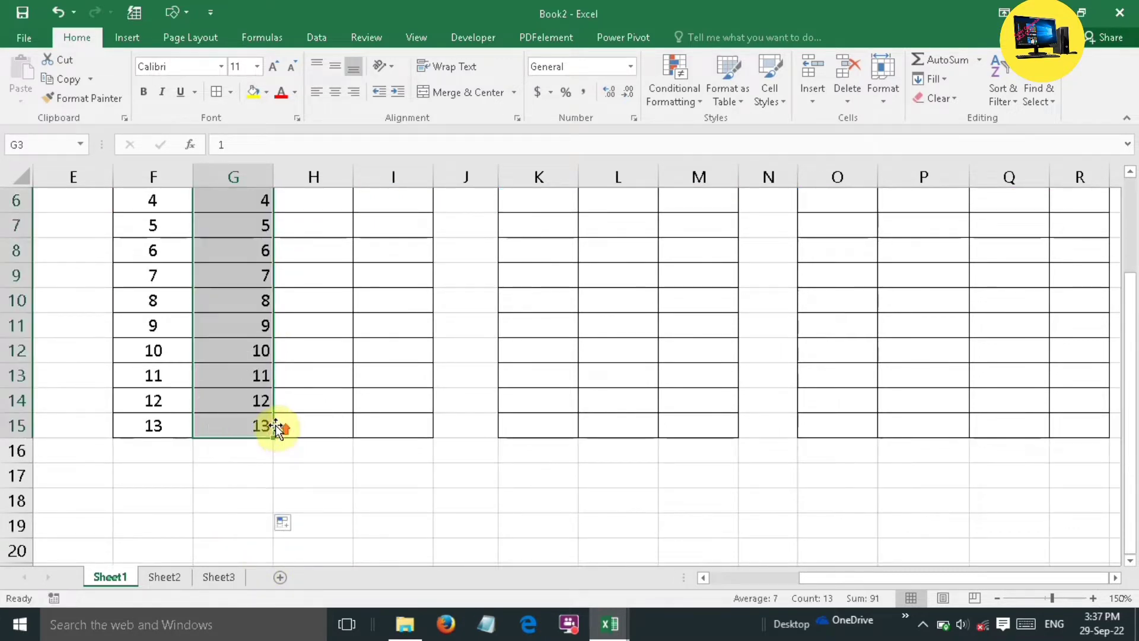
pyautogui.scroll(2, 276, 424)
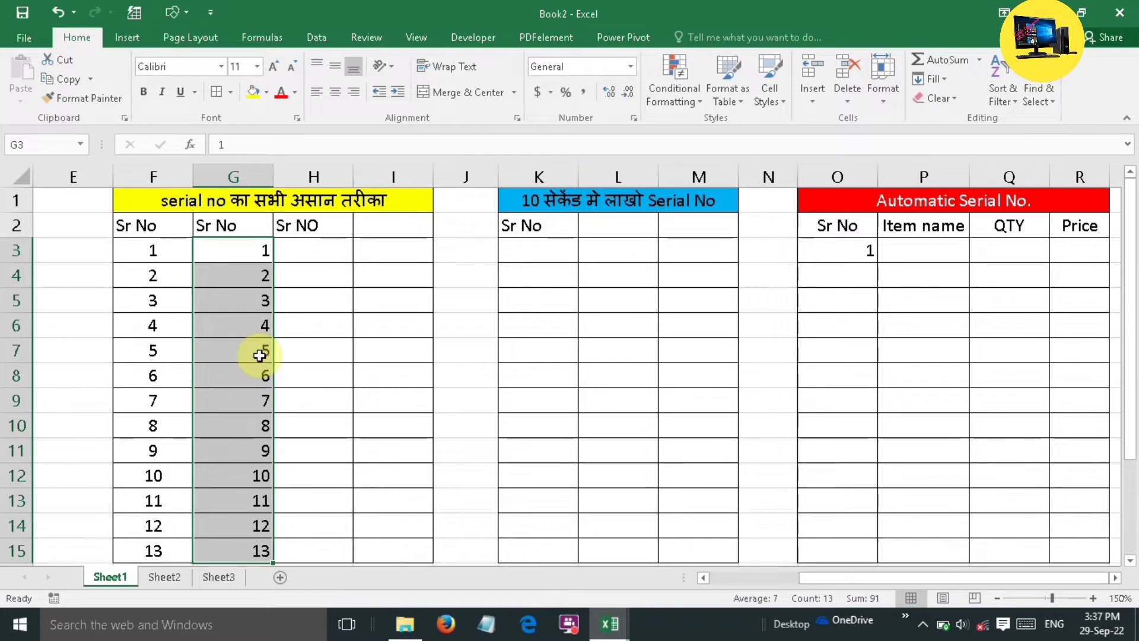
# Enter 1 in H3, copy it down to H38, and switch Auto Fill to Fill Series for 1–36
pyautogui.click(314, 256)
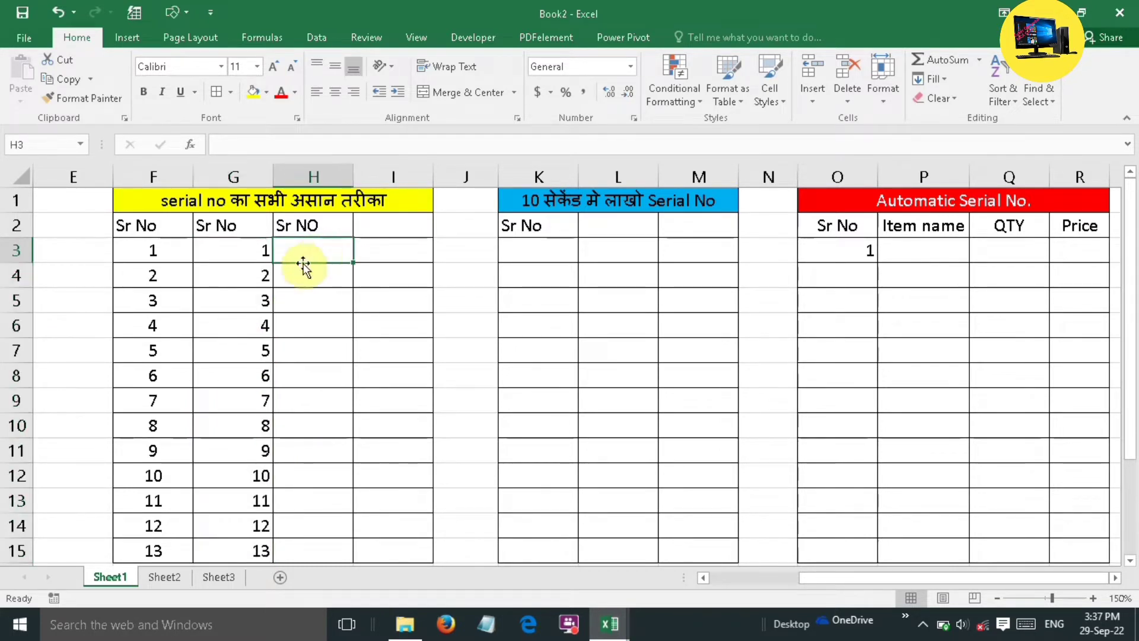
pyautogui.write('1')
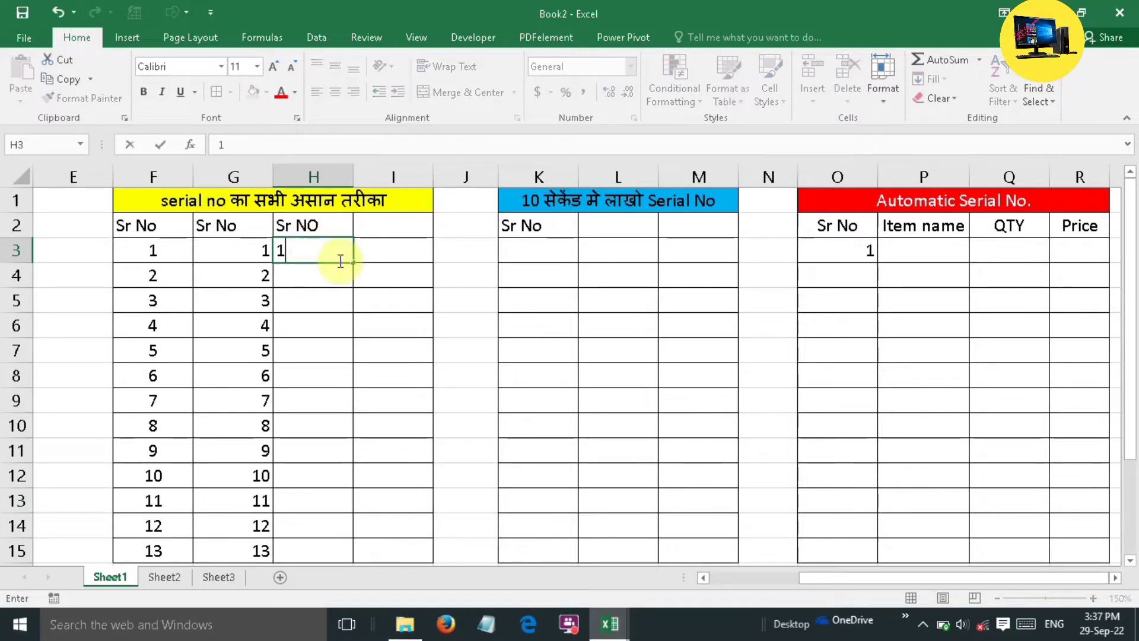
pyautogui.press('Return')
pyautogui.click(330, 246)
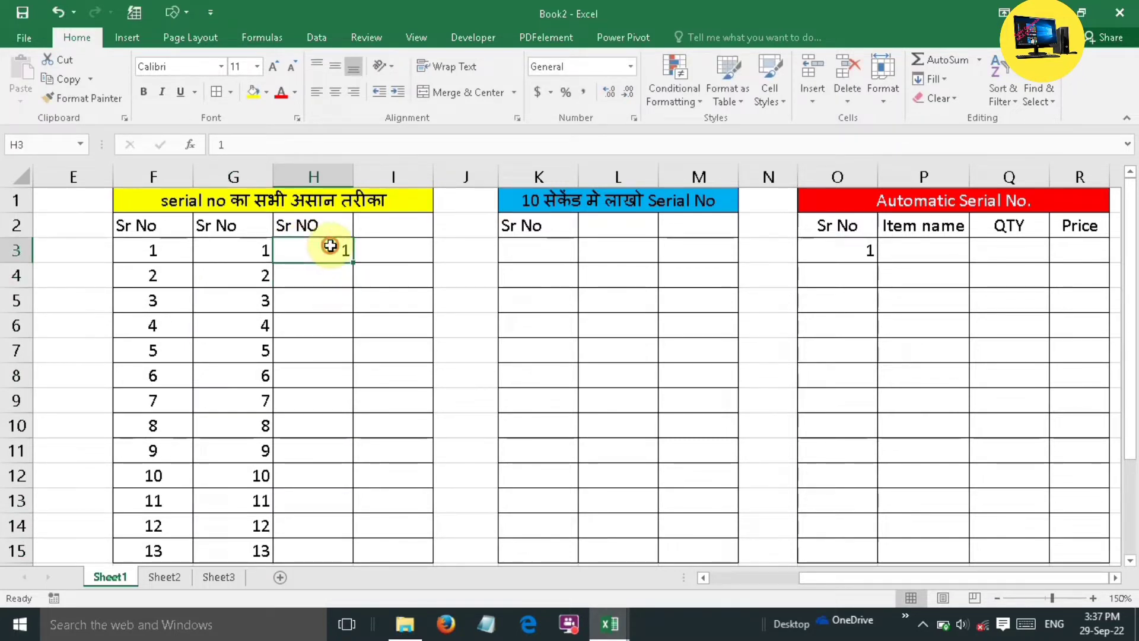
pyautogui.moveTo(353, 261); pyautogui.dragTo(361, 522)
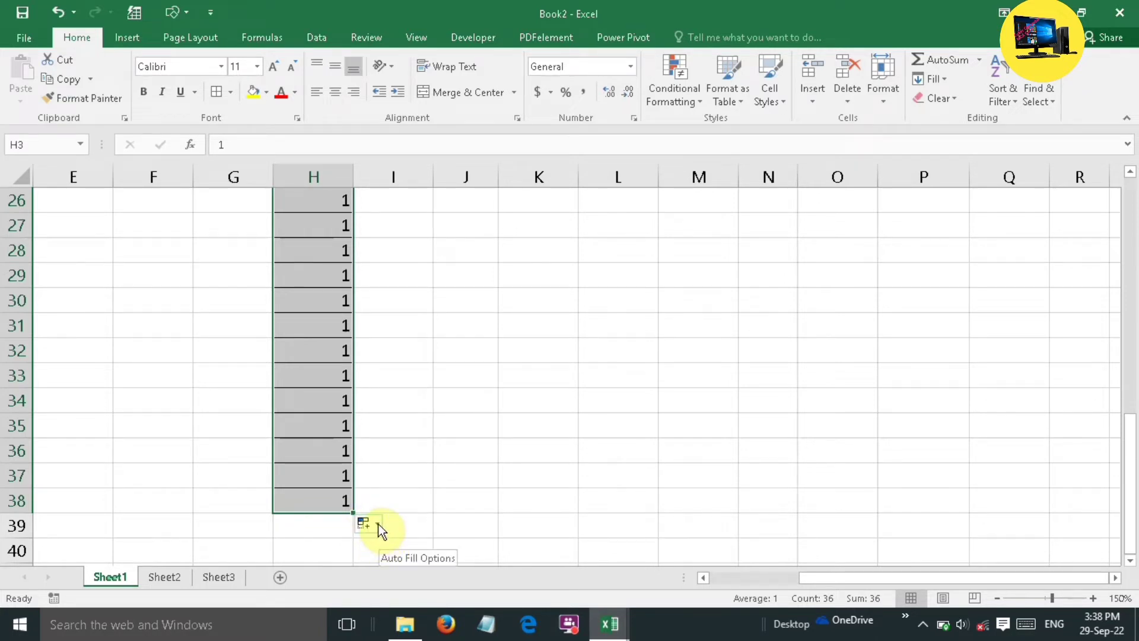
pyautogui.click(379, 524)
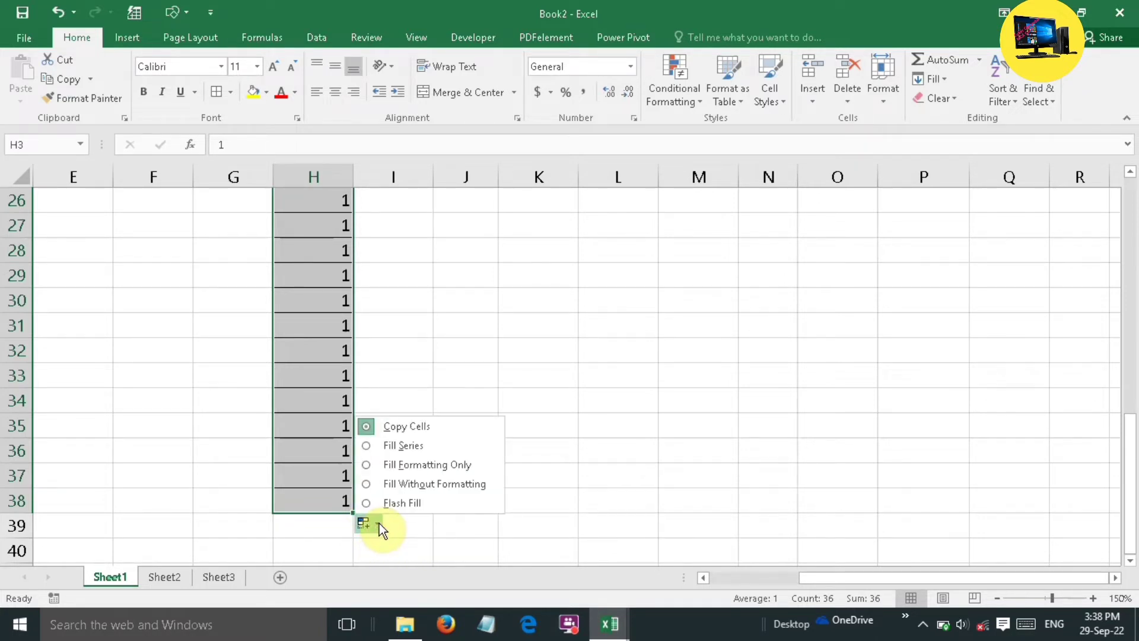
pyautogui.click(393, 446)
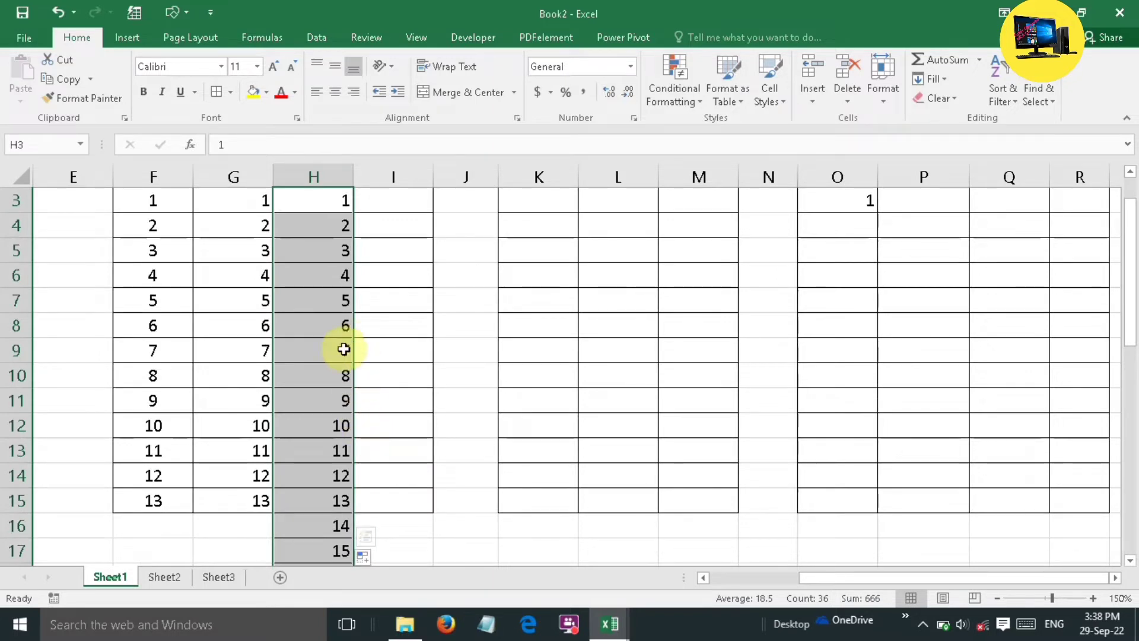
pyautogui.scroll(1, 344, 349)
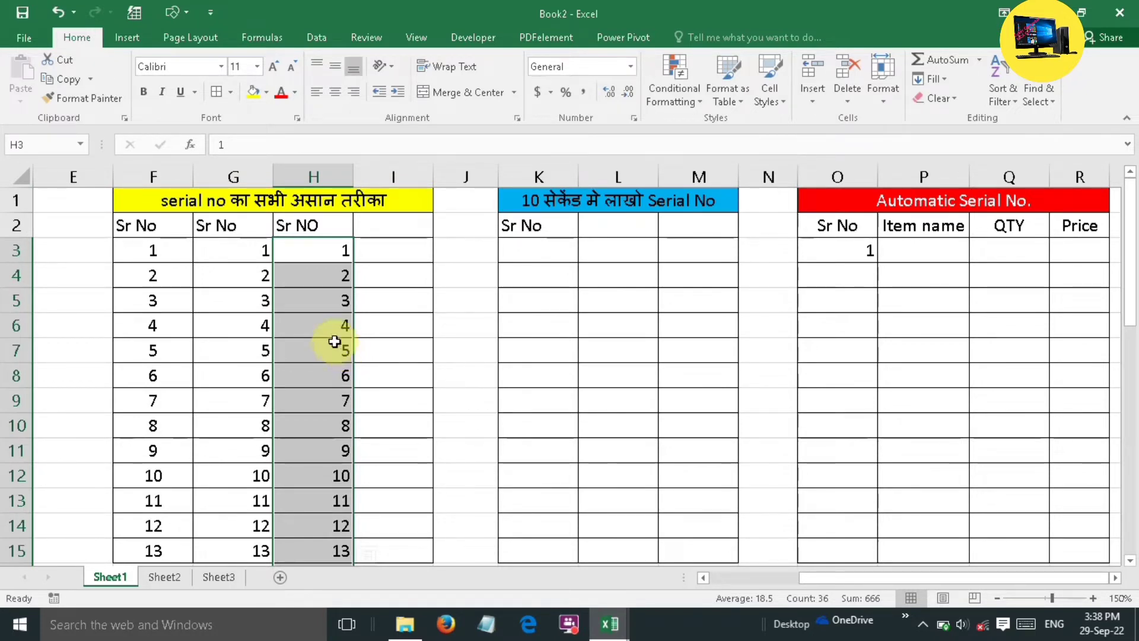
pyautogui.click(152, 250)
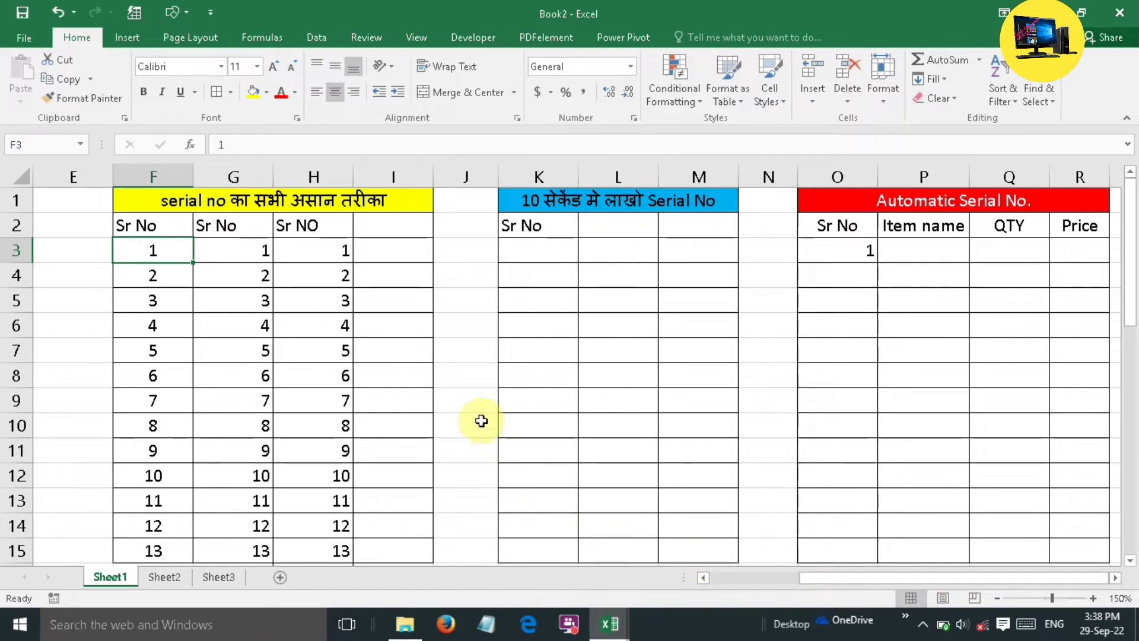
# Enter 1 in E2 and 2 in E3, then select both as the series start
pyautogui.click(71, 226)
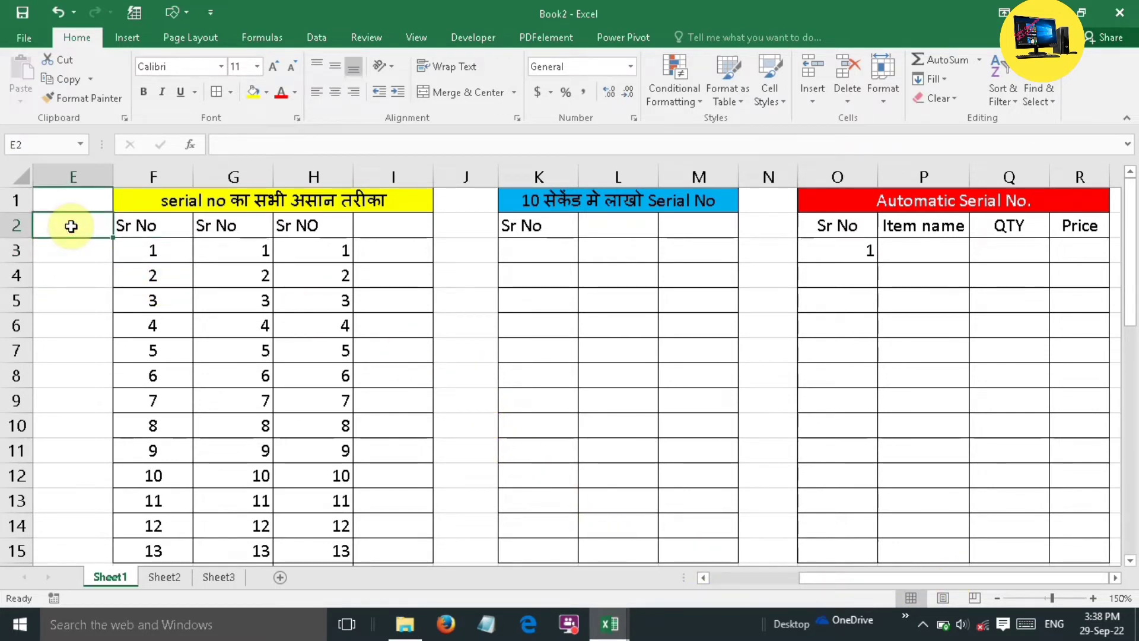
pyautogui.write('1')
pyautogui.press('Return')
pyautogui.write('2')
pyautogui.click(84, 230)
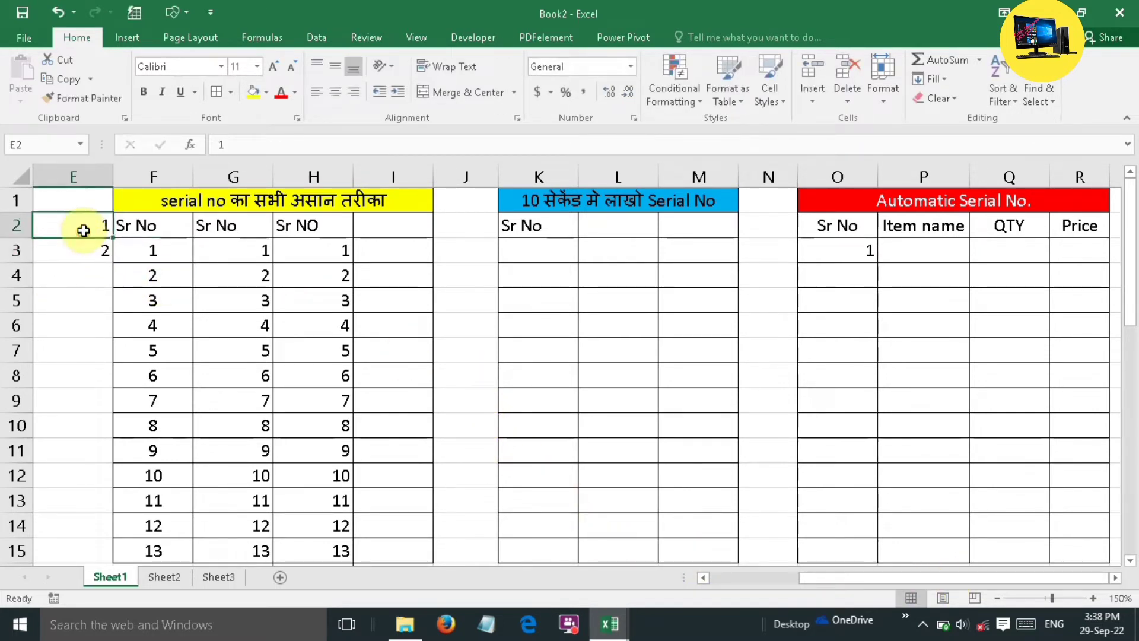
pyautogui.click(80, 231)
pyautogui.moveTo(80, 231); pyautogui.dragTo(89, 250)
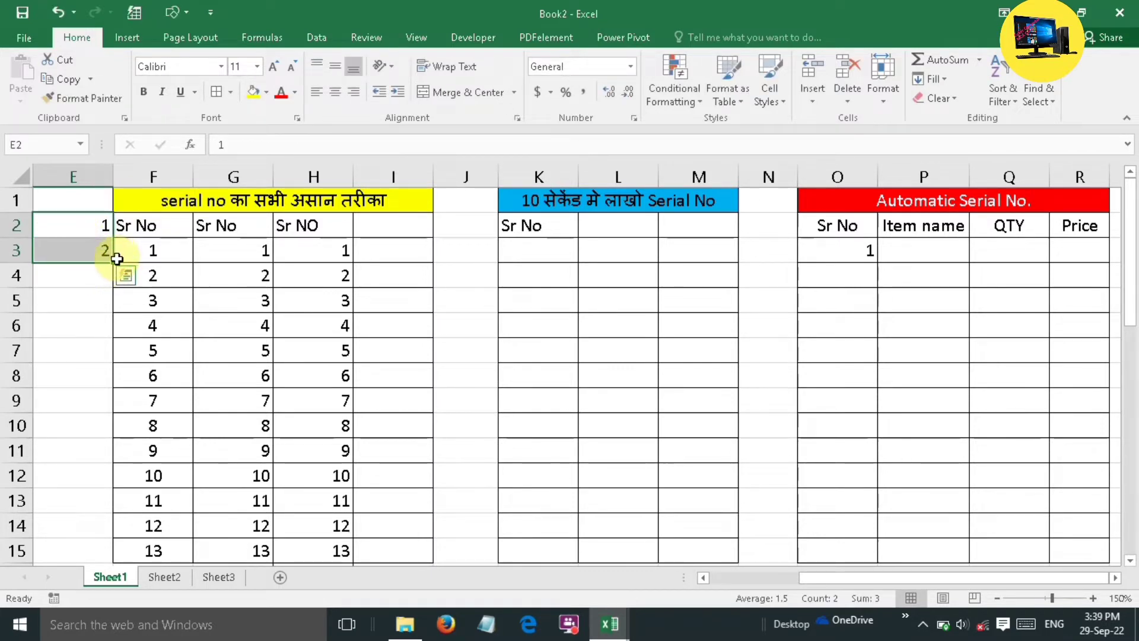
# Extend the 1, 2 series down column E to 1990 in row 1991
pyautogui.moveTo(117, 259)
pyautogui.mouseDown()
pyautogui.moveTo(104, 352)
pyautogui.moveTo(131, 636)
pyautogui.moveTo(143, 637)
pyautogui.mouseUp()
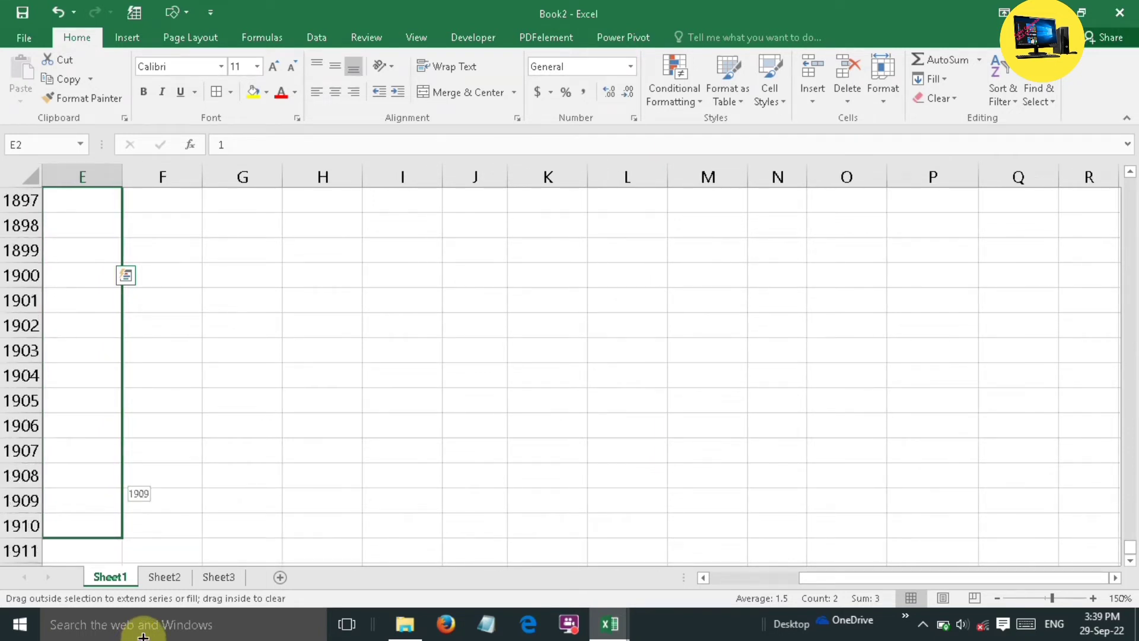
pyautogui.moveTo(142, 637); pyautogui.dragTo(143, 637)
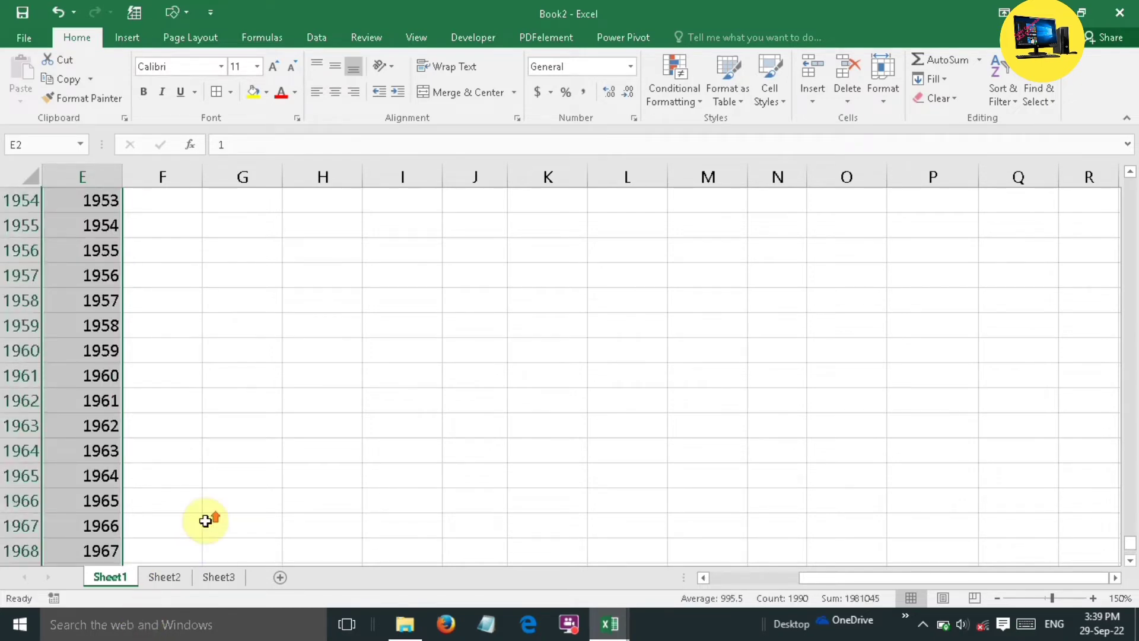
pyautogui.scroll(14, 206, 520)
pyautogui.scroll(18, 213, 534)
pyautogui.scroll(9, 158, 573)
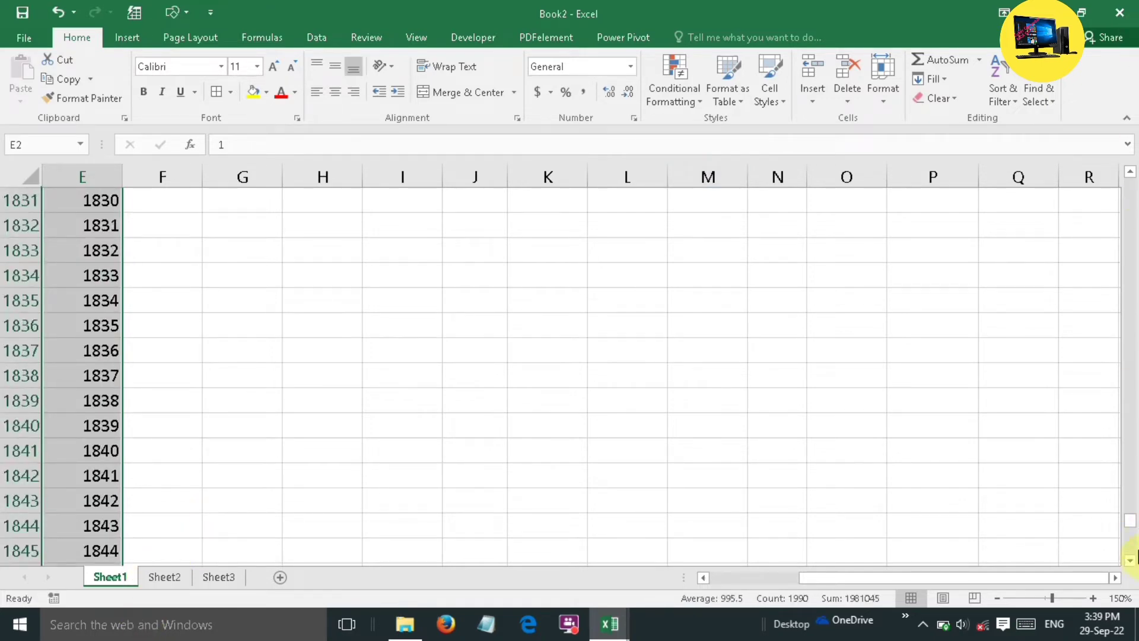
pyautogui.moveTo(1133, 511); pyautogui.dragTo(1131, 137)
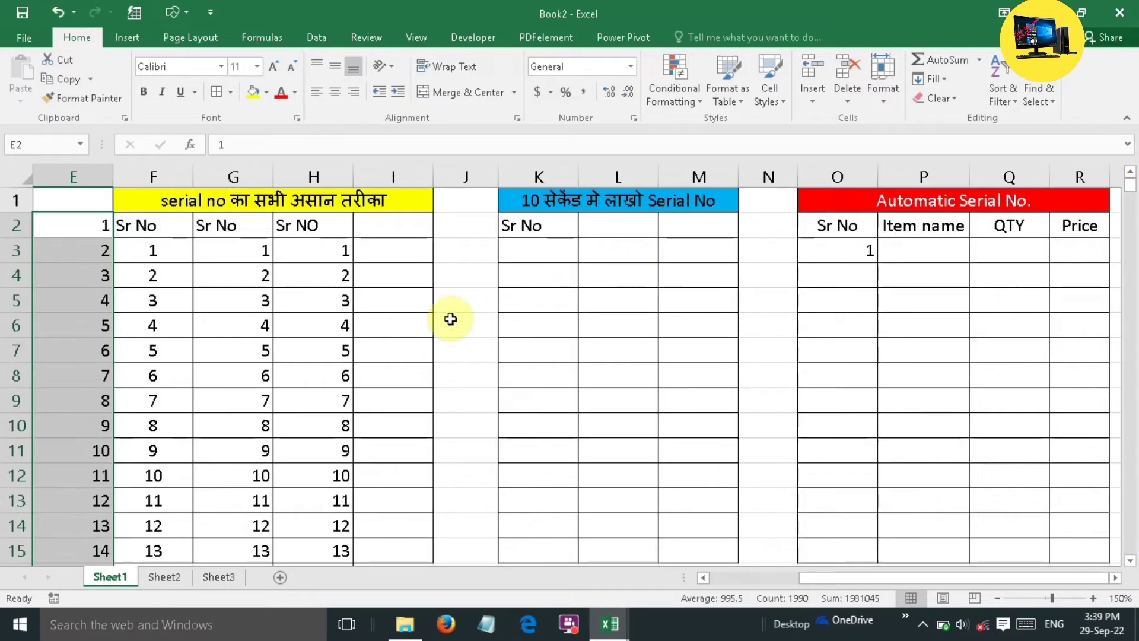
# Enter 1 in cell K3 as the series start
pyautogui.click(539, 254)
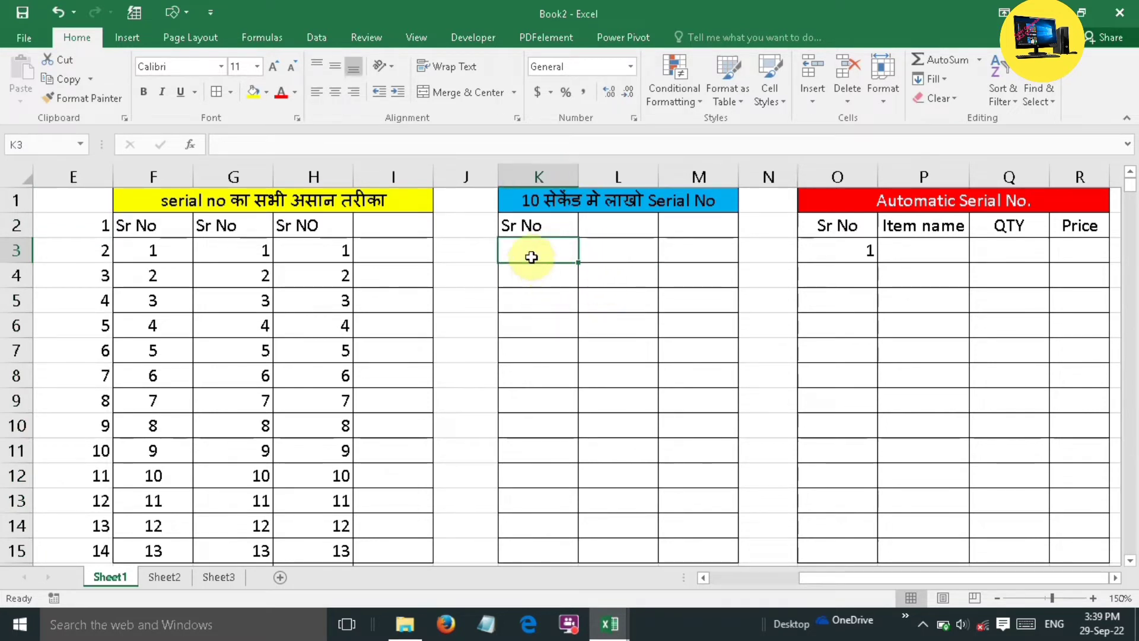
pyautogui.write('1')
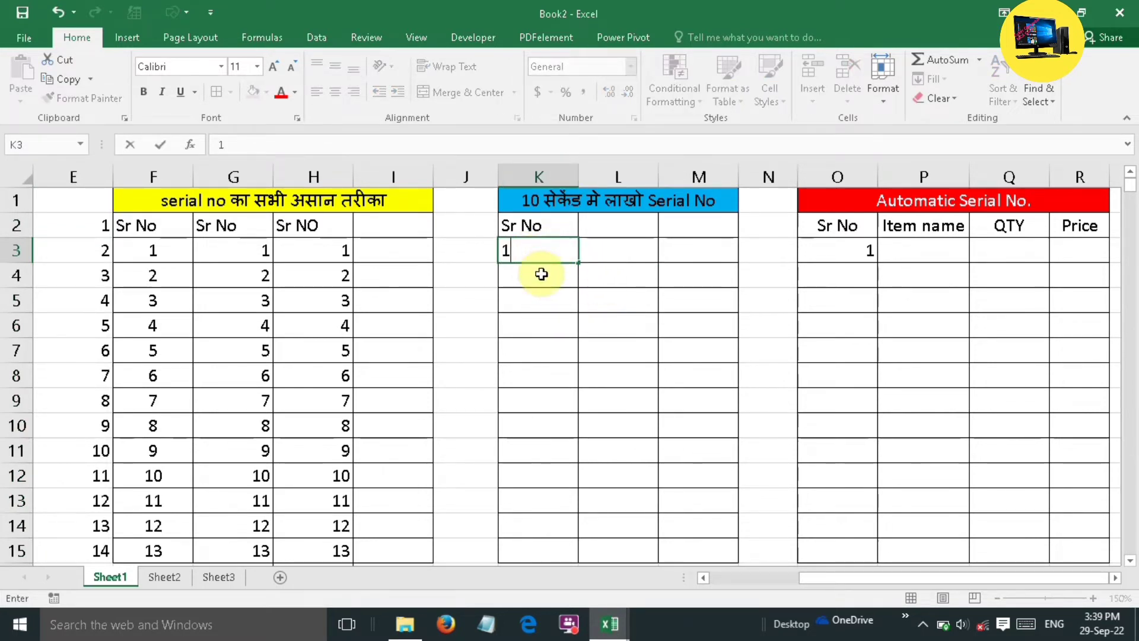
pyautogui.press('Return')
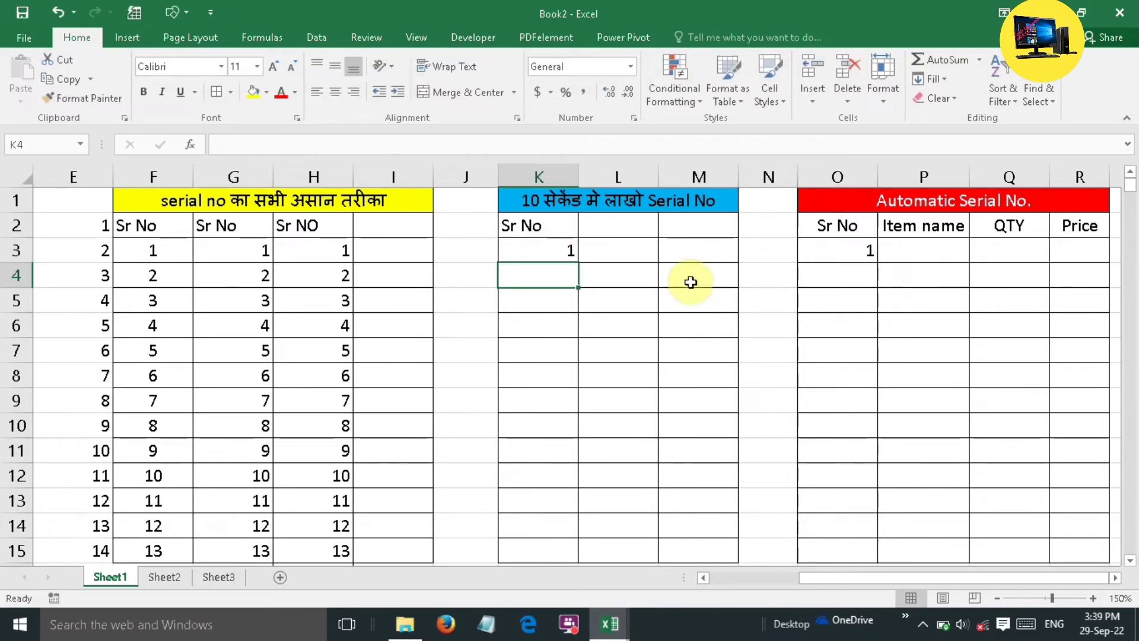
pyautogui.click(564, 251)
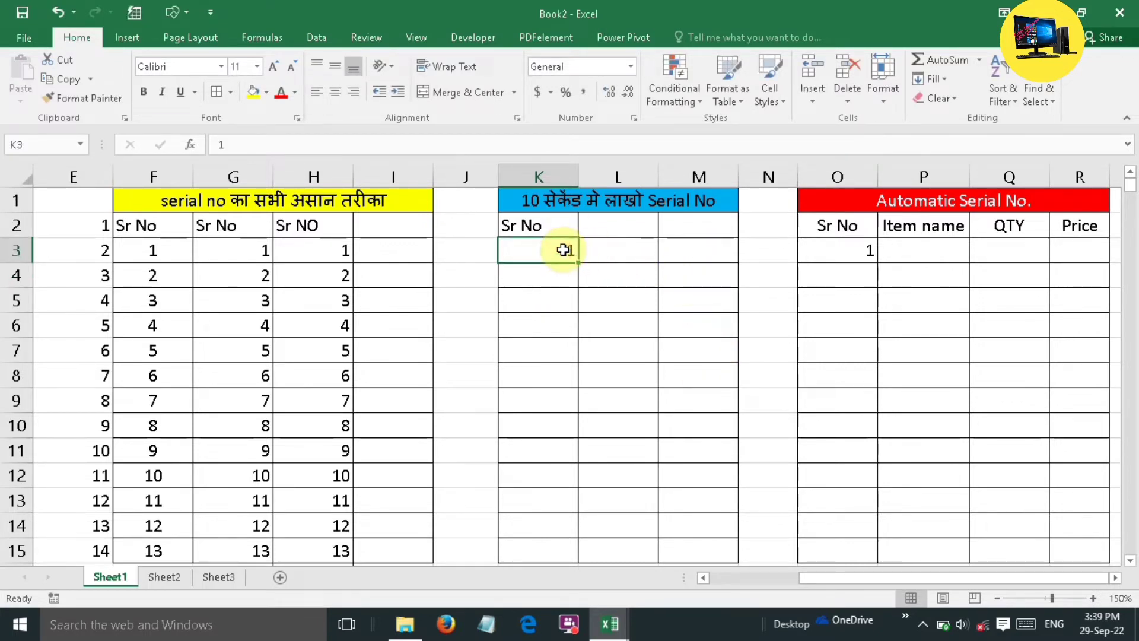
pyautogui.press('Delete')
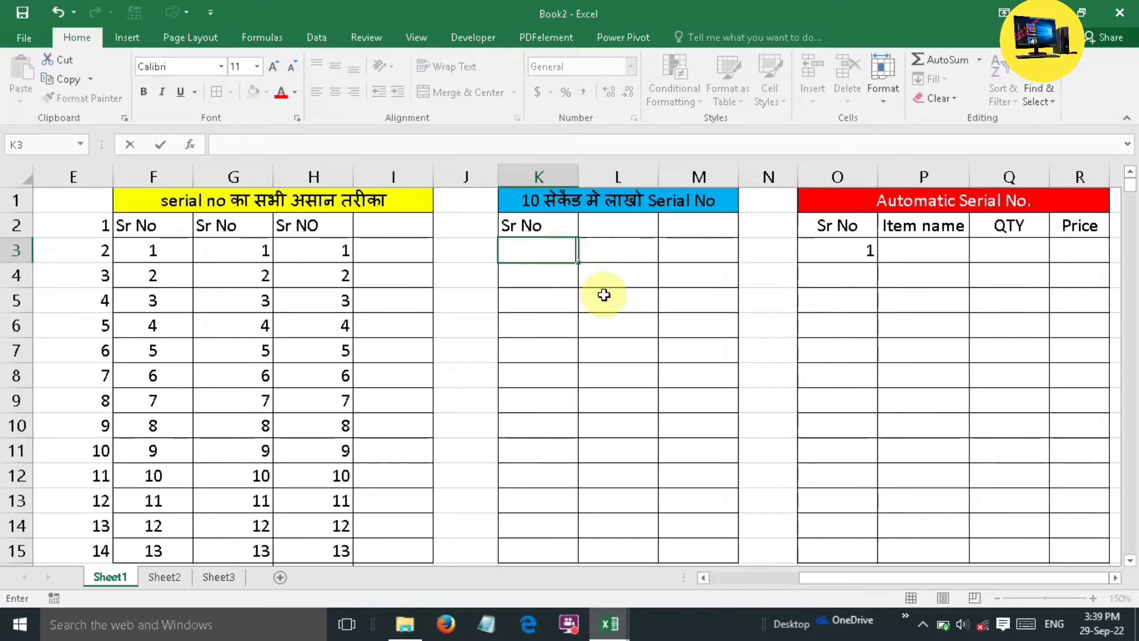
pyautogui.write('1')
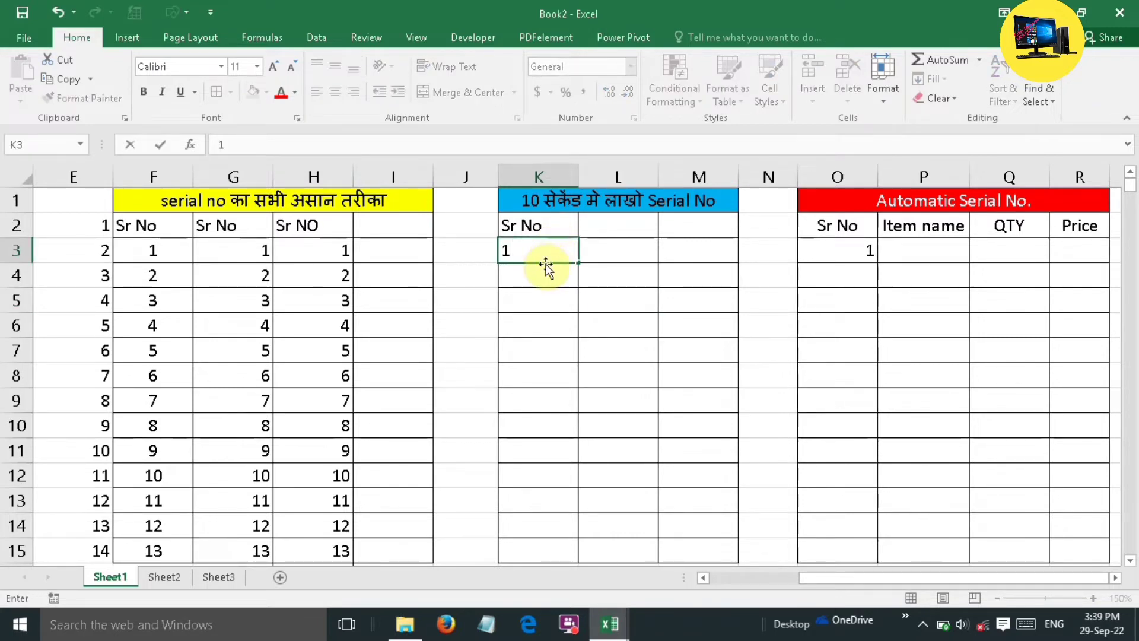
pyautogui.click(682, 278)
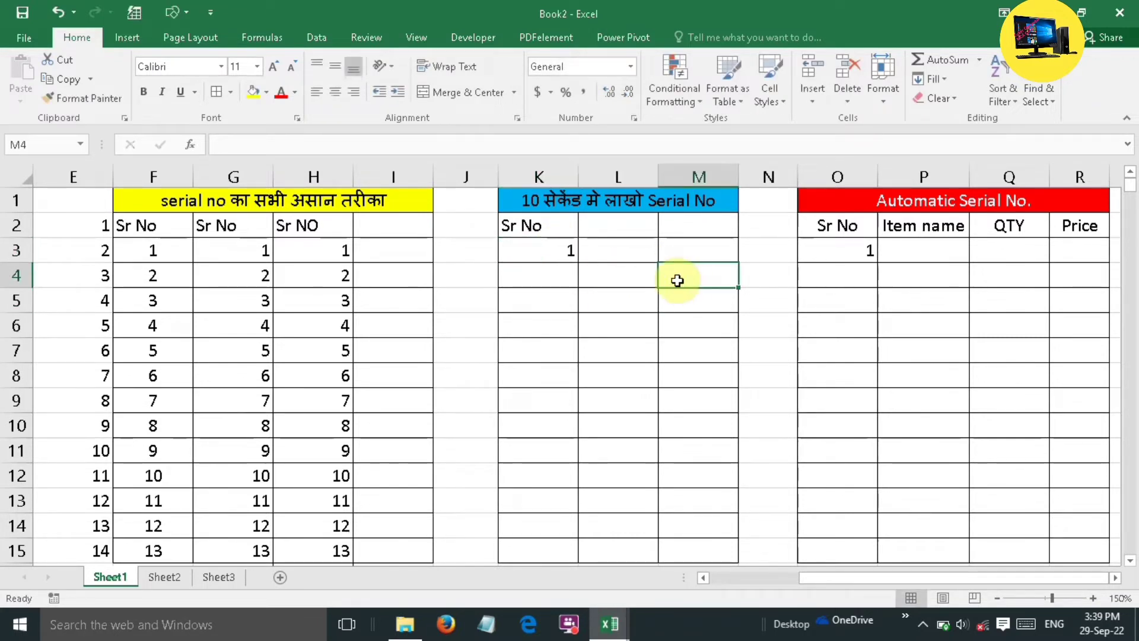
pyautogui.click(550, 249)
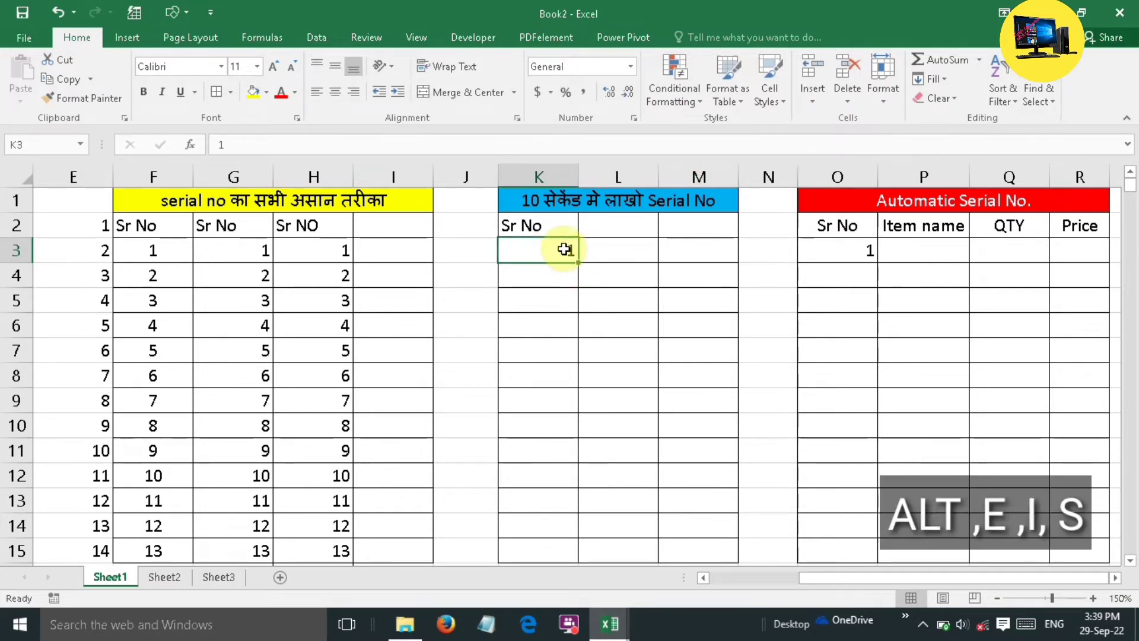
# Fill a column series from K3 with step 1 and stop value 1000000 via Alt+E, I, S
pyautogui.press('alt')
pyautogui.press('e')
pyautogui.press('i')
pyautogui.press('s')
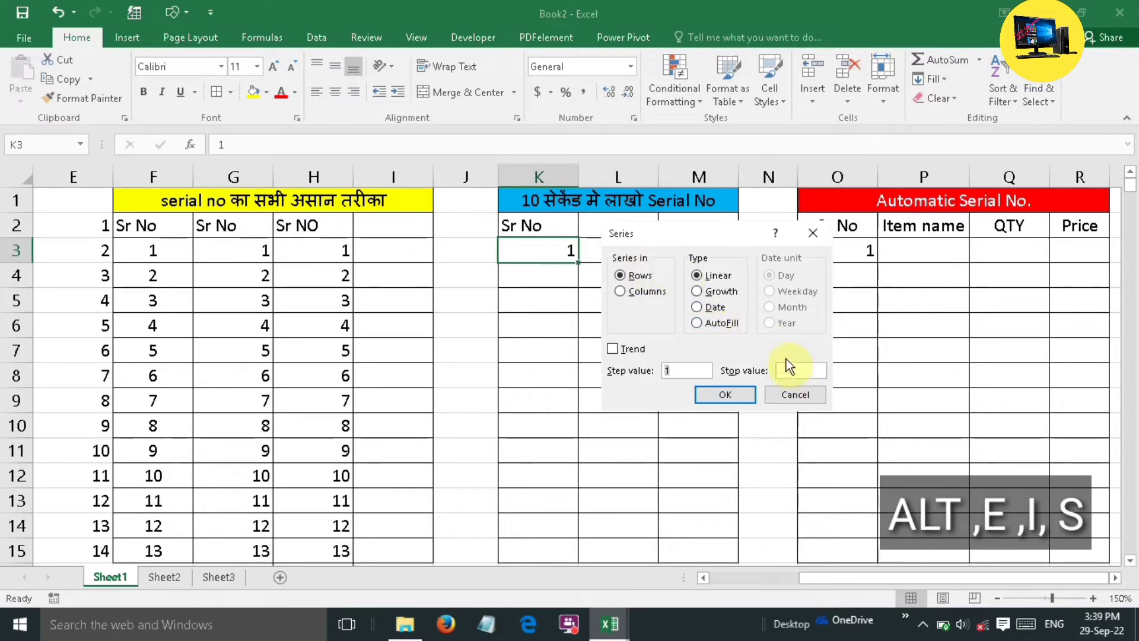
pyautogui.moveTo(723, 223)
pyautogui.mouseDown()
pyautogui.moveTo(663, 254)
pyautogui.moveTo(675, 262)
pyautogui.mouseUp()
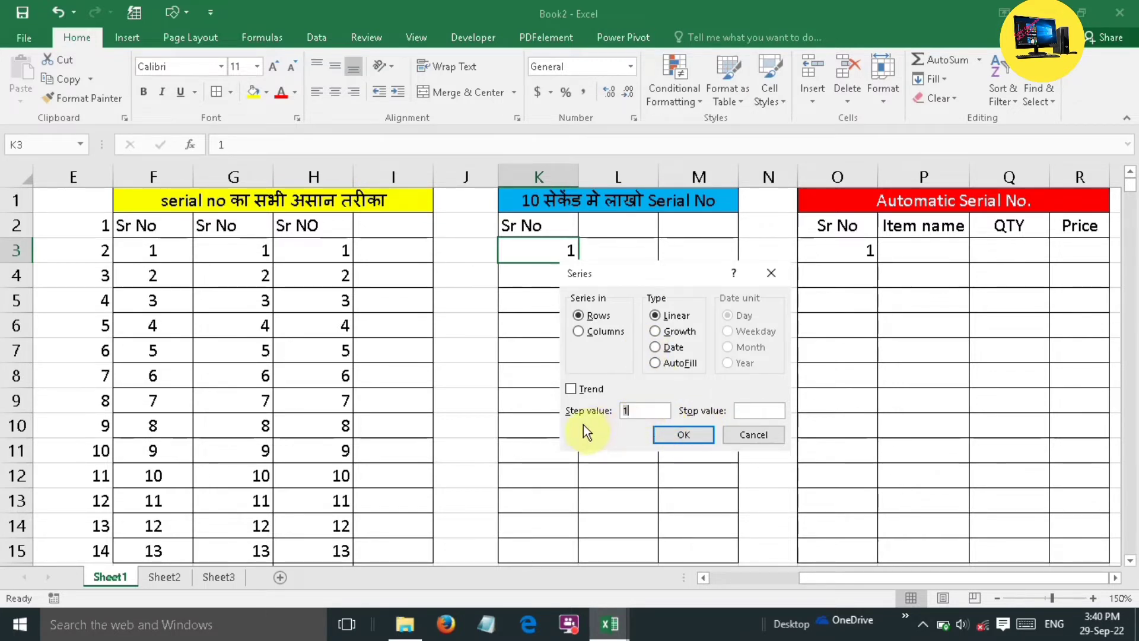
pyautogui.doubleClick(641, 411)
pyautogui.click(752, 411)
pyautogui.write('100')
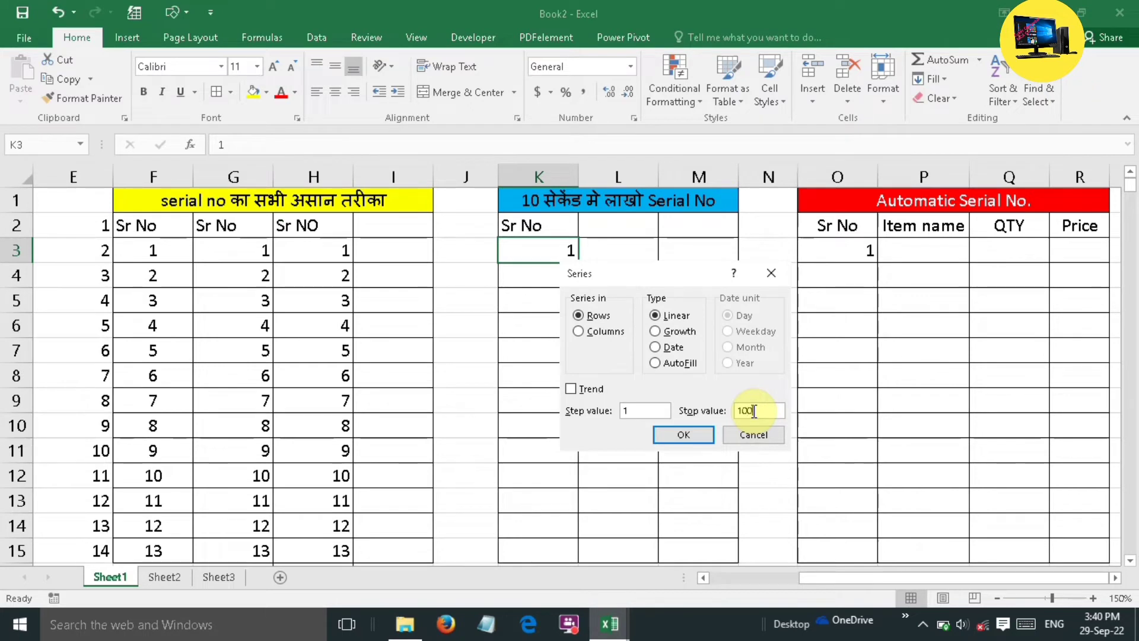
pyautogui.write('00')
pyautogui.write('0')
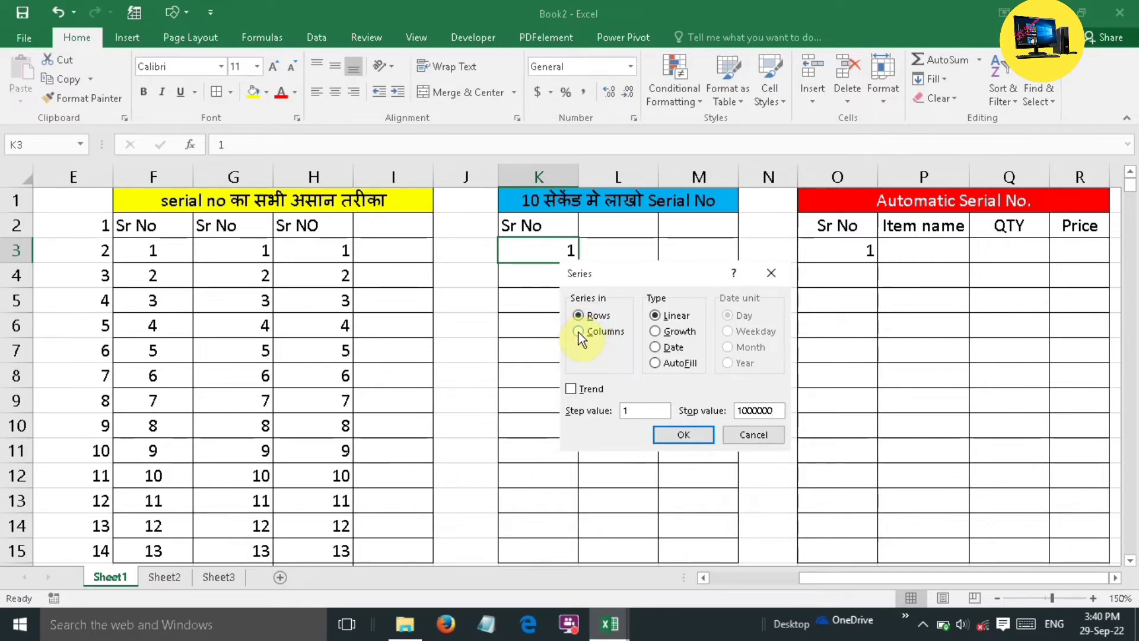
pyautogui.click(578, 331)
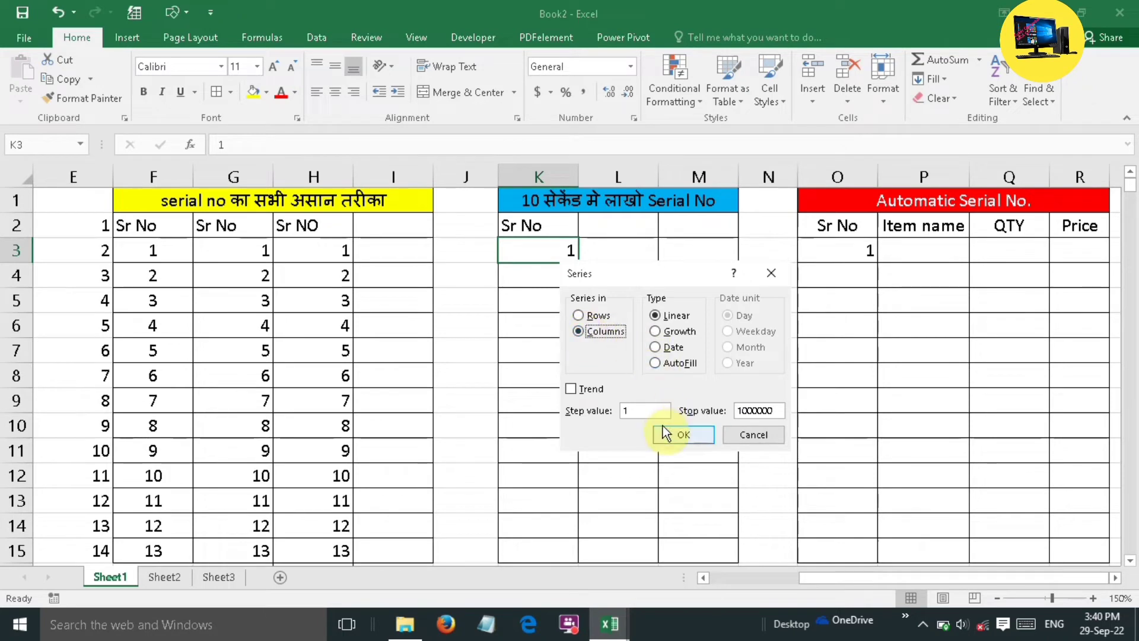
pyautogui.click(690, 439)
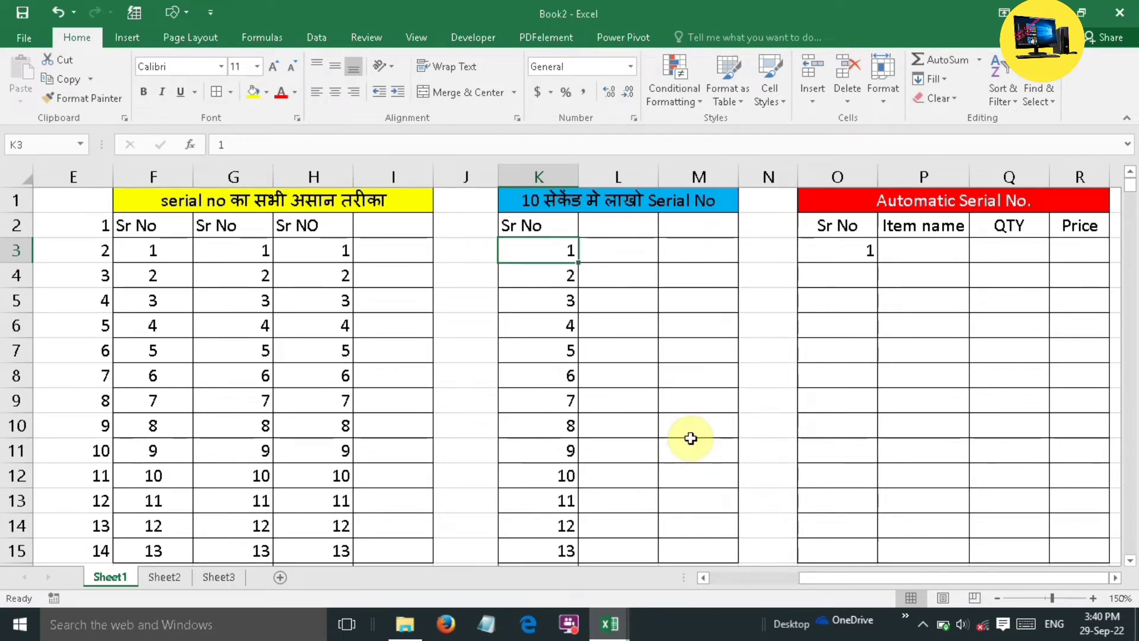
# Scroll down column K to inspect the filled serial numbers
pyautogui.scroll(-3, 623, 430)
pyautogui.scroll(-10, 608, 450)
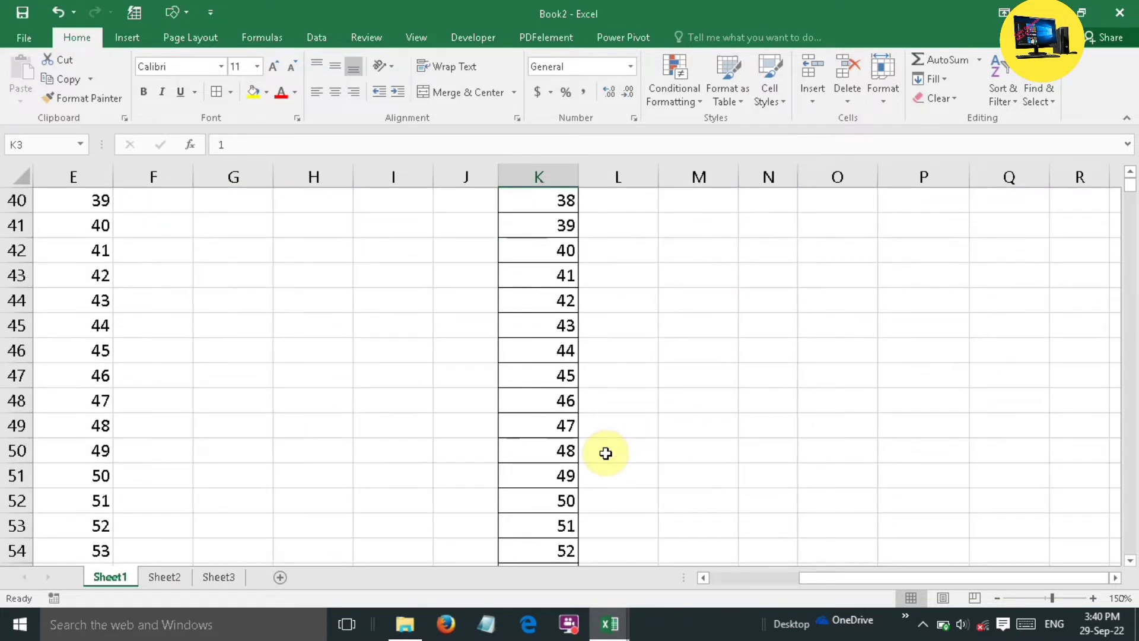
pyautogui.scroll(-9, 605, 452)
pyautogui.scroll(-15, 605, 452)
pyautogui.scroll(-7, 605, 452)
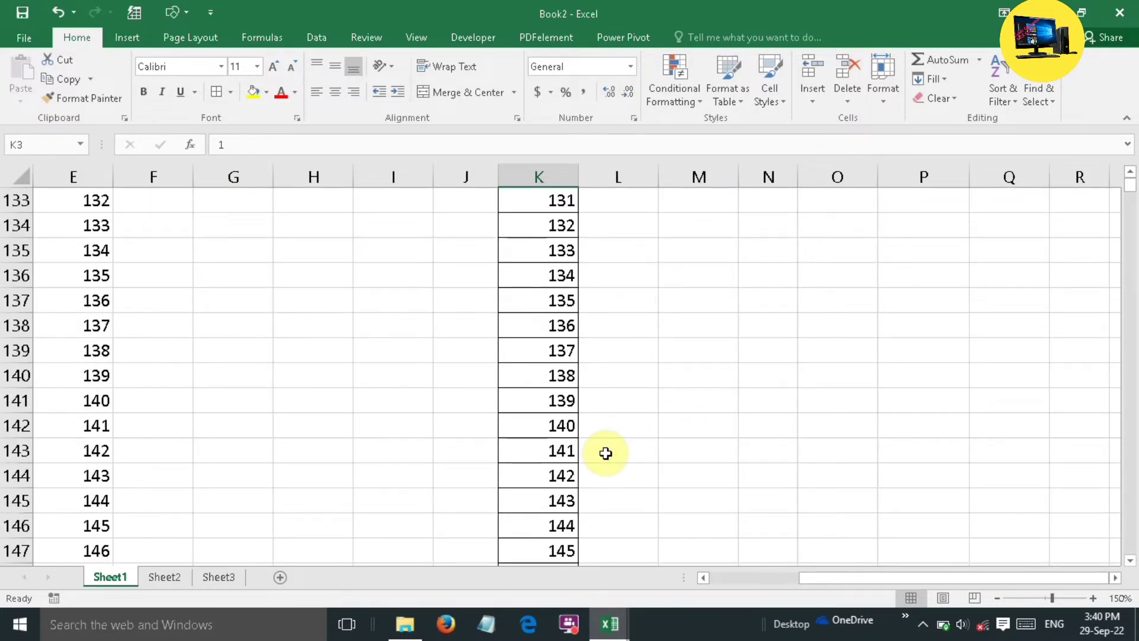
pyautogui.scroll(-5, 605, 452)
pyautogui.scroll(-5, 605, 453)
pyautogui.scroll(-9, 605, 453)
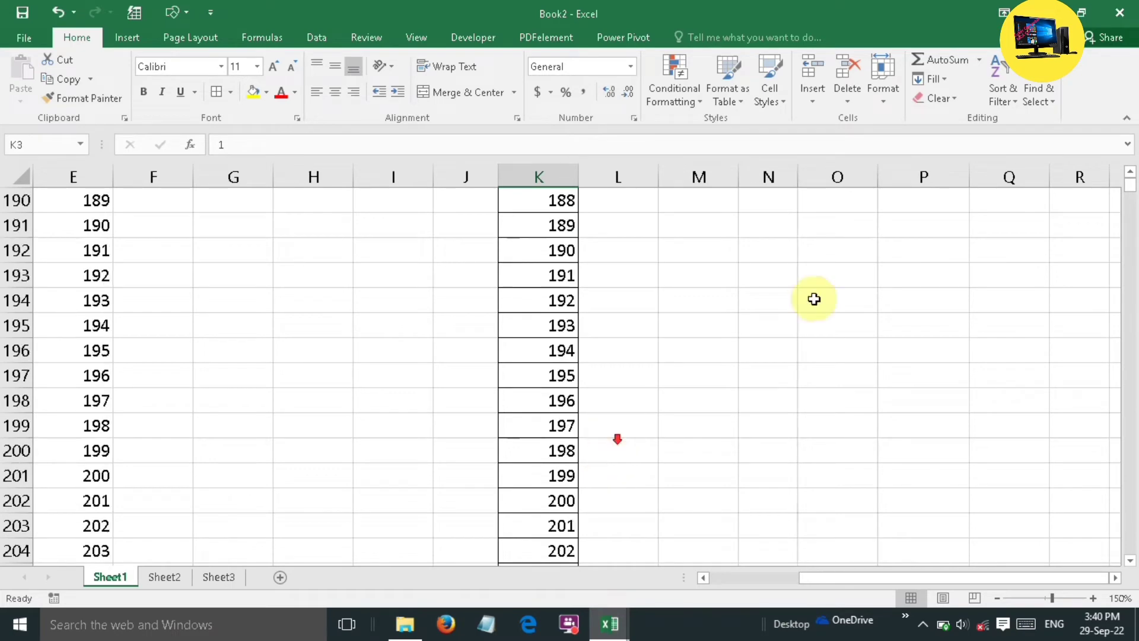
pyautogui.scroll(-5, 813, 297)
pyautogui.moveTo(1130, 188); pyautogui.dragTo(1126, 191)
pyautogui.scroll(-8, 534, 409)
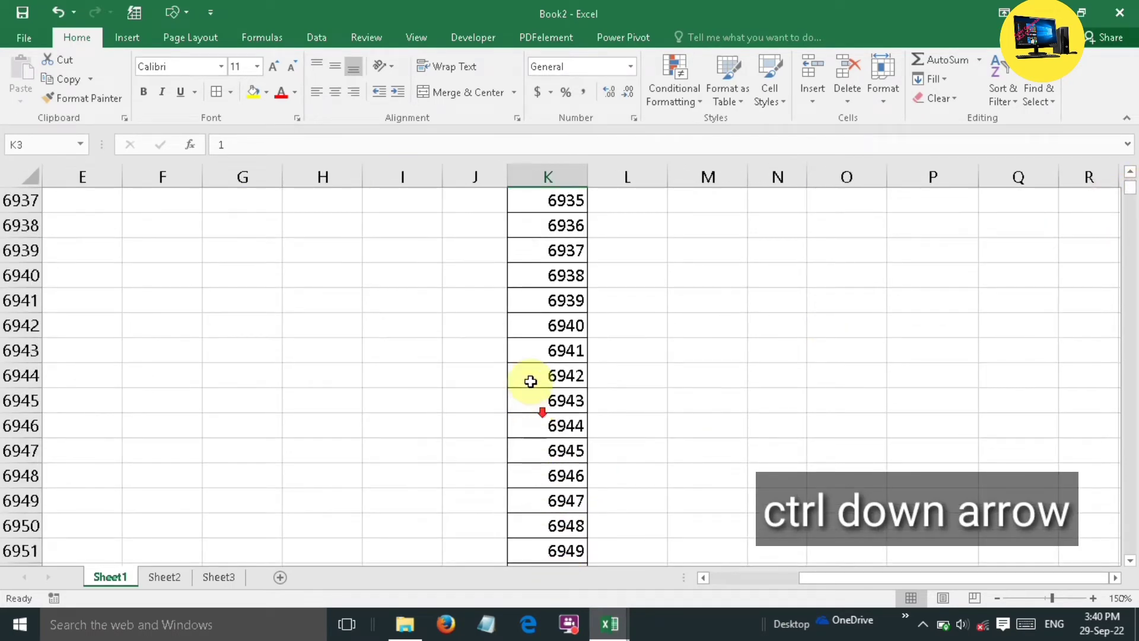
pyautogui.scroll(6, 510, 383)
pyautogui.scroll(17, 474, 394)
pyautogui.scroll(15, 458, 406)
pyautogui.scroll(13, 452, 407)
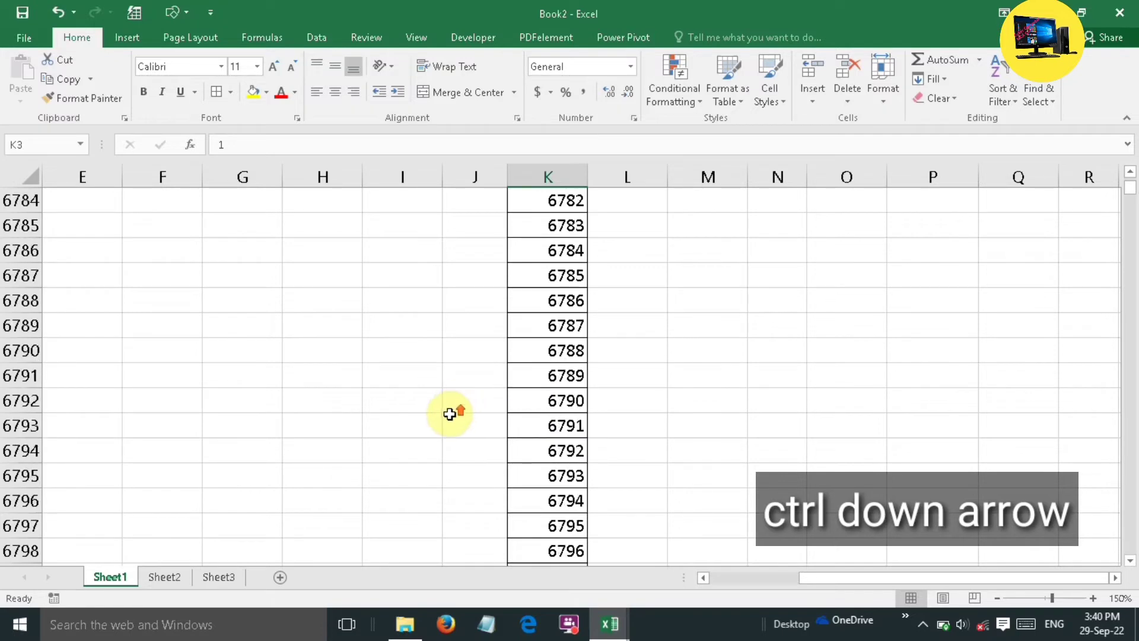
# Check the series extent, jumping from K3 to the last value 1000000
pyautogui.click(571, 204)
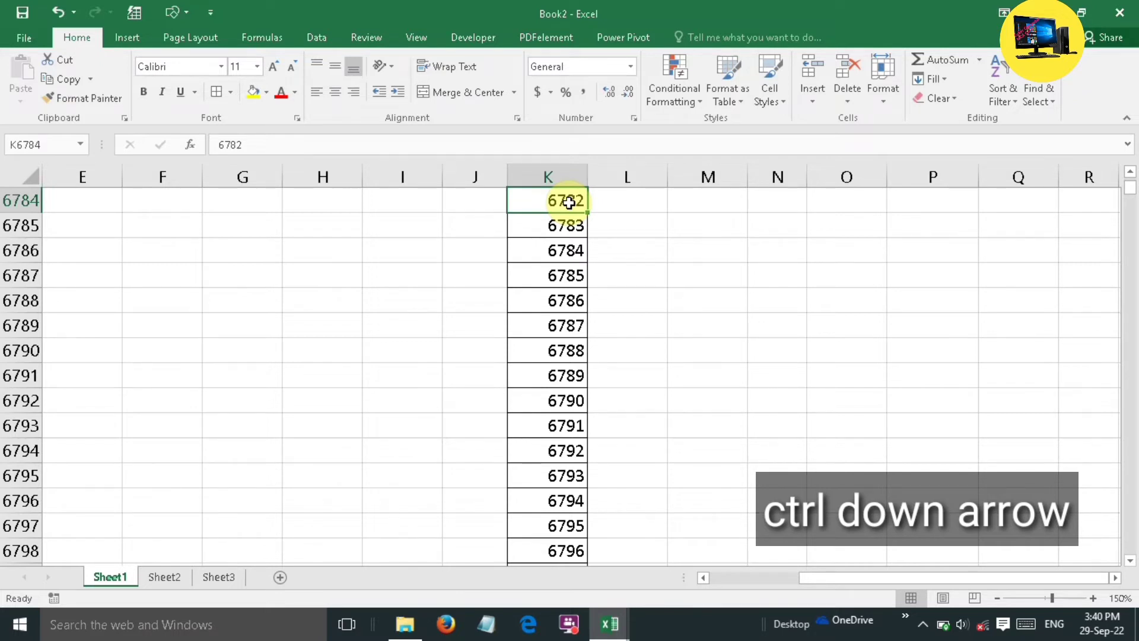
pyautogui.hotkey('ctrl', 'shift', 'Down')
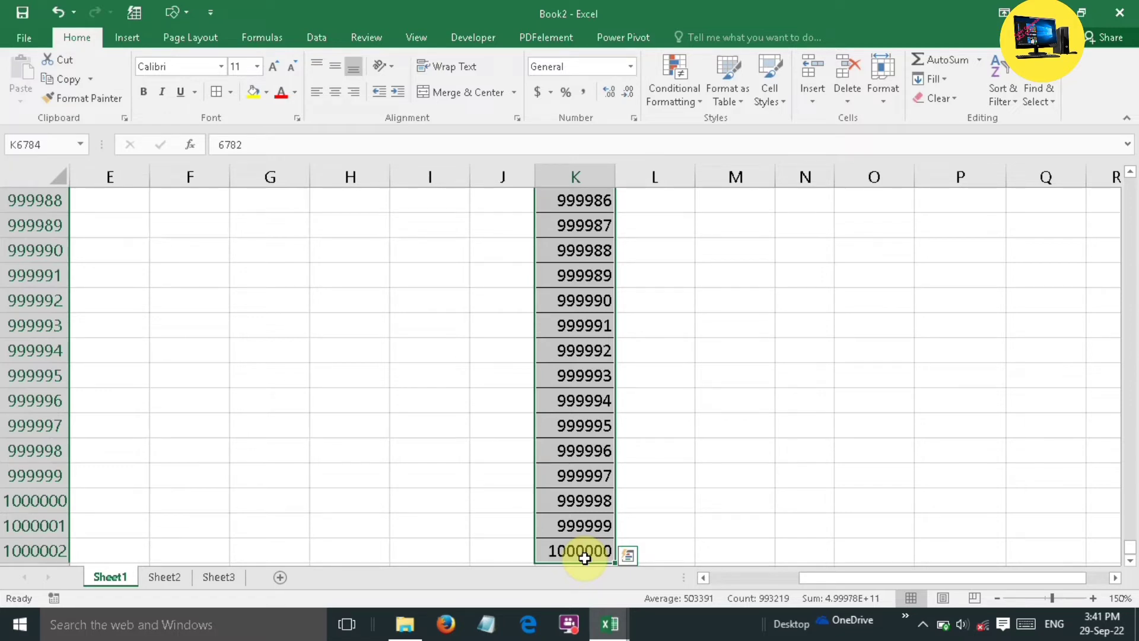
pyautogui.hotkey('ctrl', 'shift', 'Up')
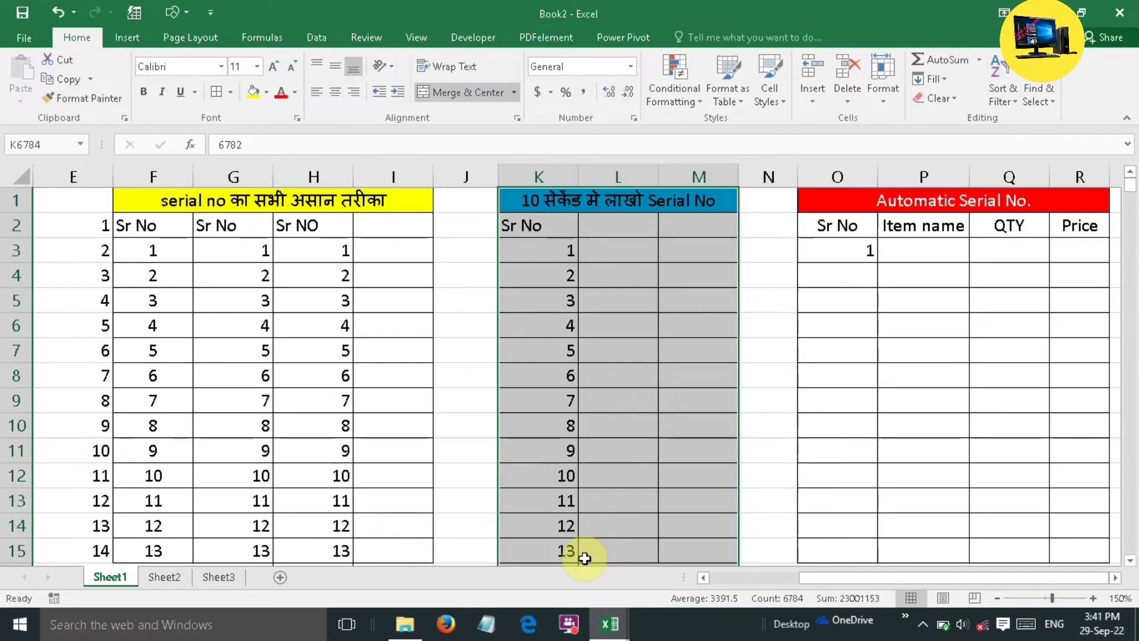
pyautogui.click(525, 257)
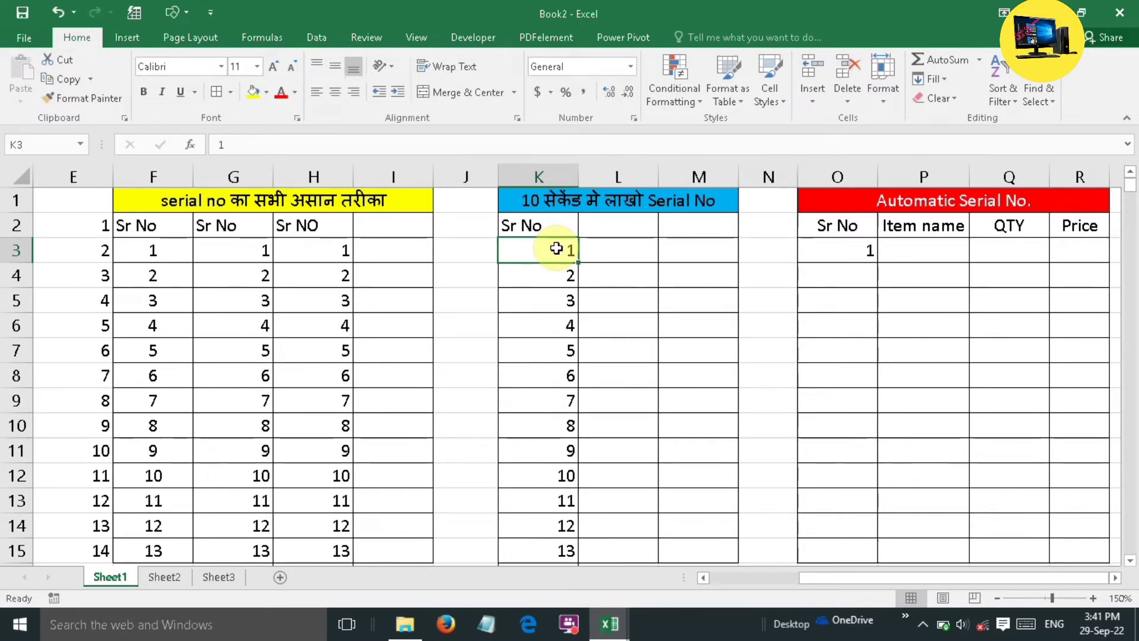
pyautogui.hotkey('ctrl', 'Down')
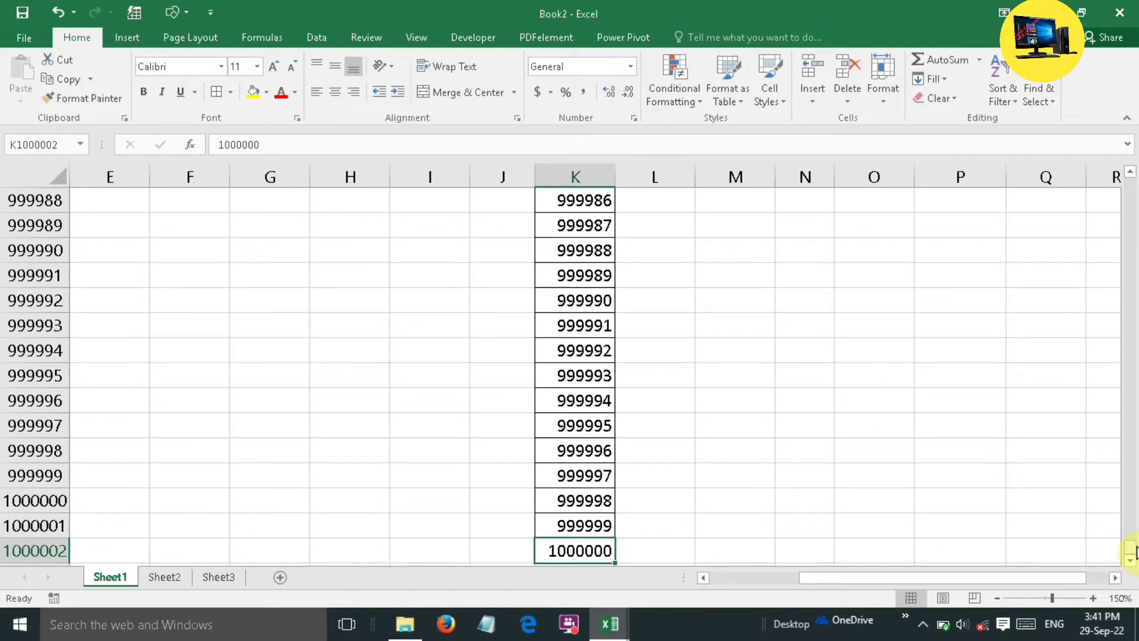
# Return to the top of the sheet and select cell L3
pyautogui.moveTo(1130, 551); pyautogui.dragTo(1123, 113)
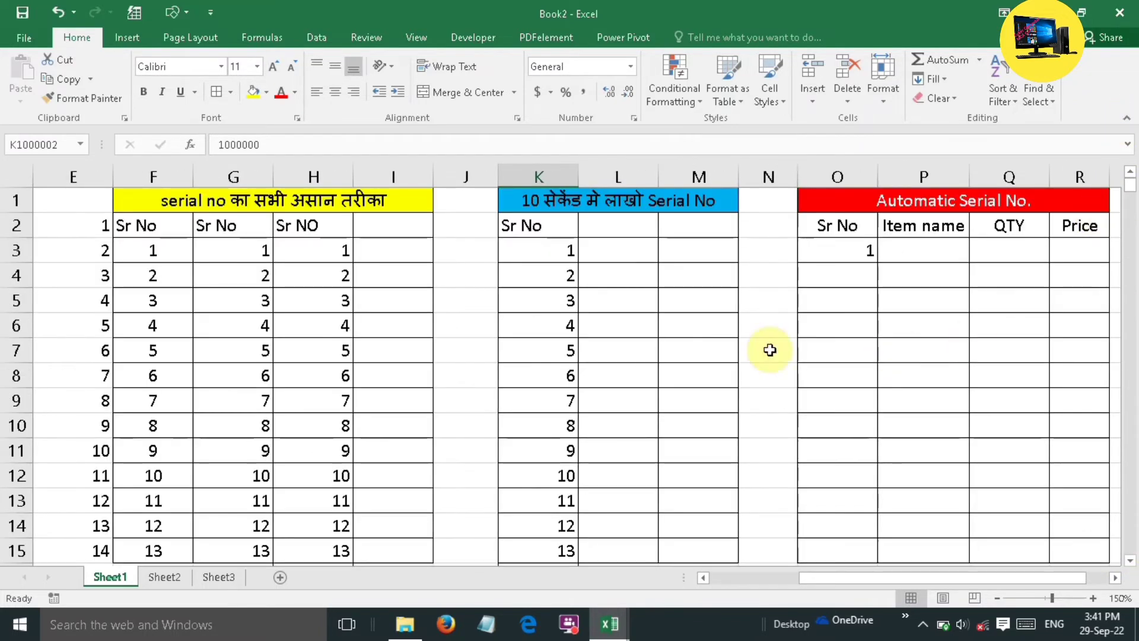
pyautogui.scroll(-3, 536, 236)
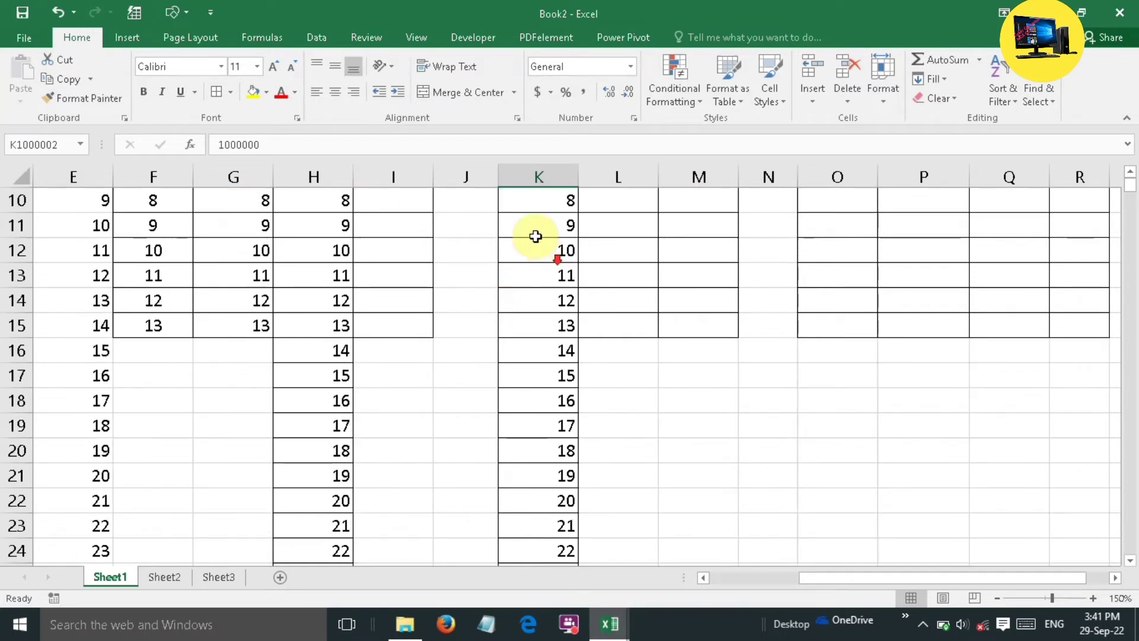
pyautogui.scroll(-2, 536, 236)
pyautogui.scroll(-2, 531, 231)
pyautogui.scroll(7, 531, 231)
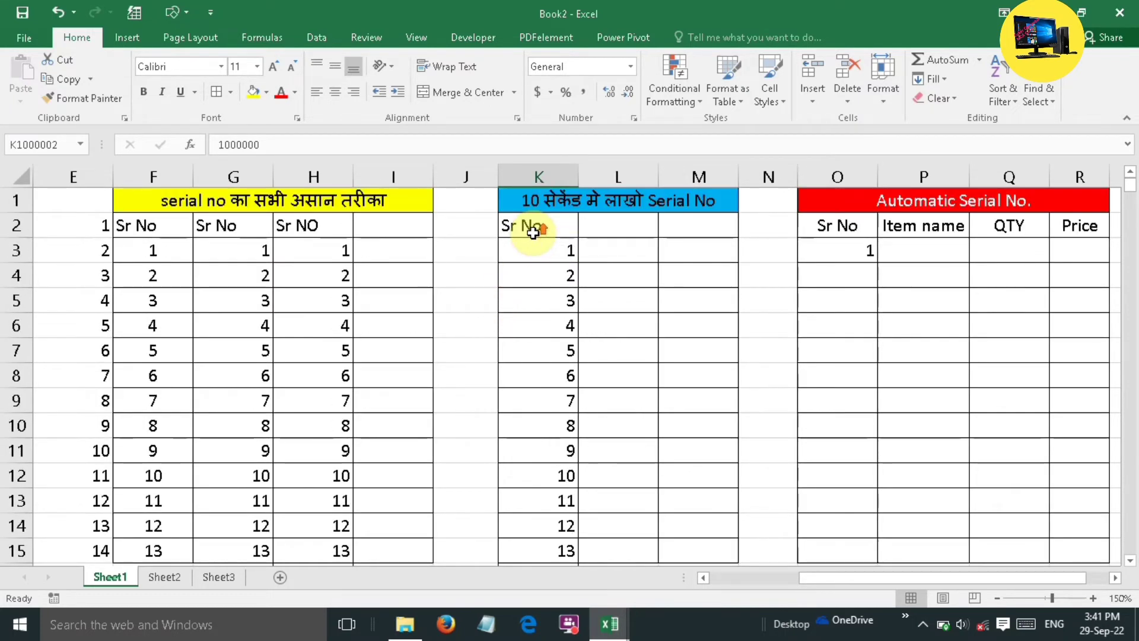
pyautogui.click(618, 250)
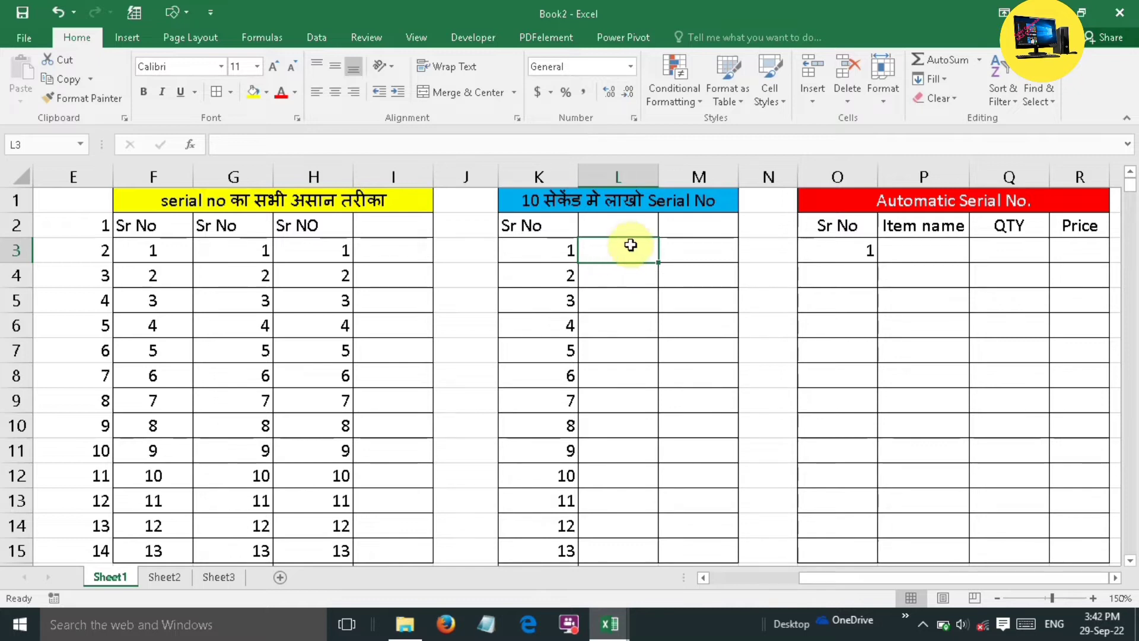
# Type the heading 'sr no' in cell L2
pyautogui.click(632, 232)
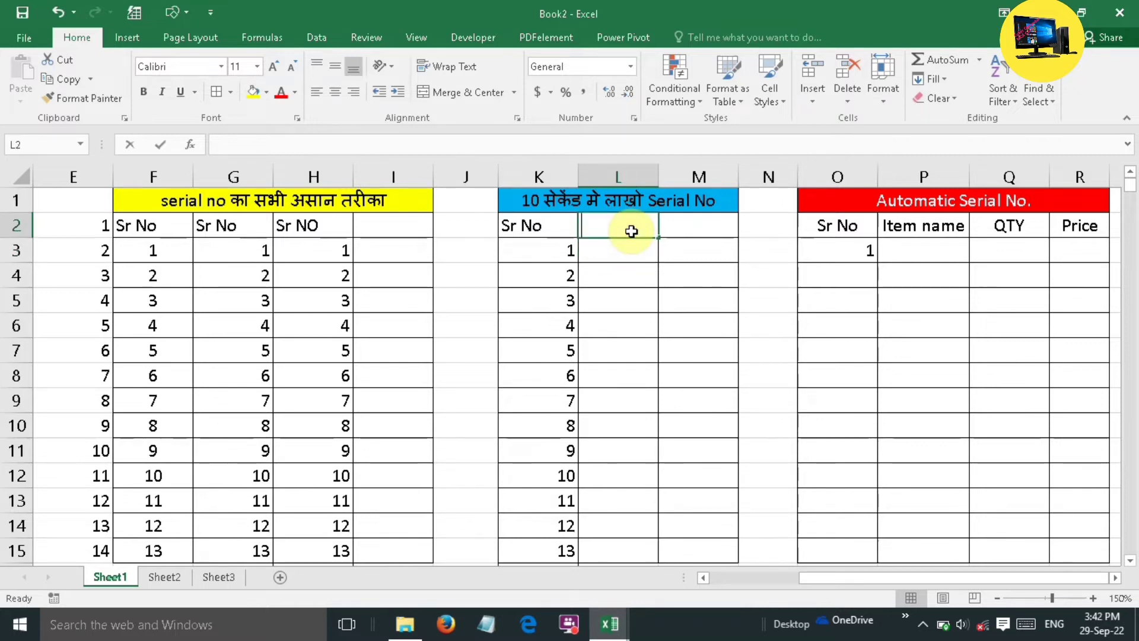
pyautogui.write('sr no')
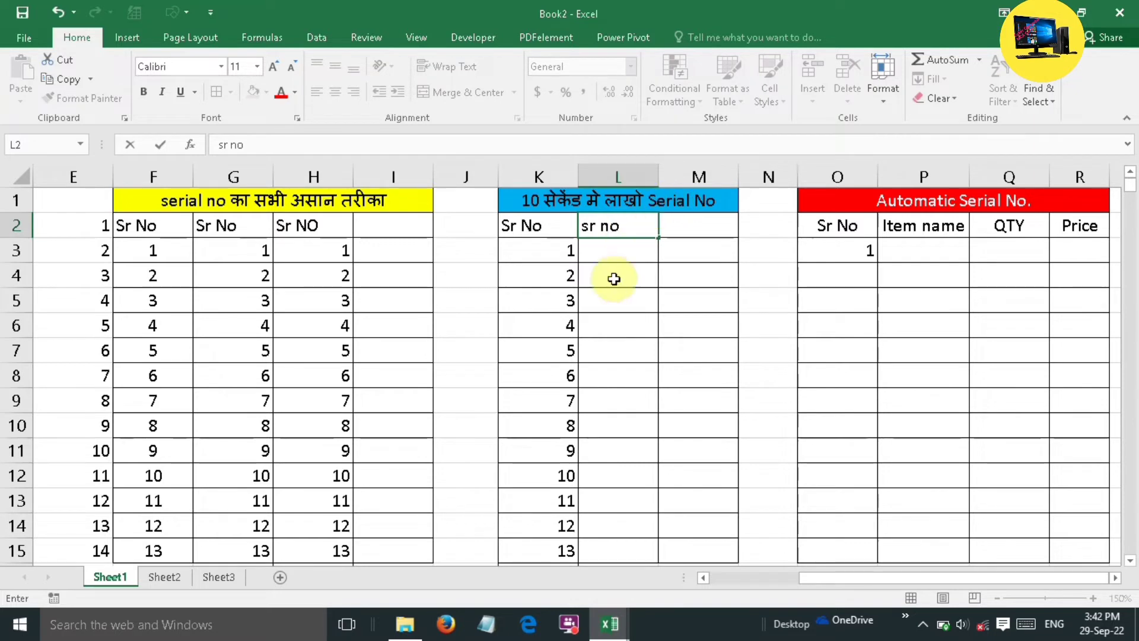
pyautogui.click(612, 254)
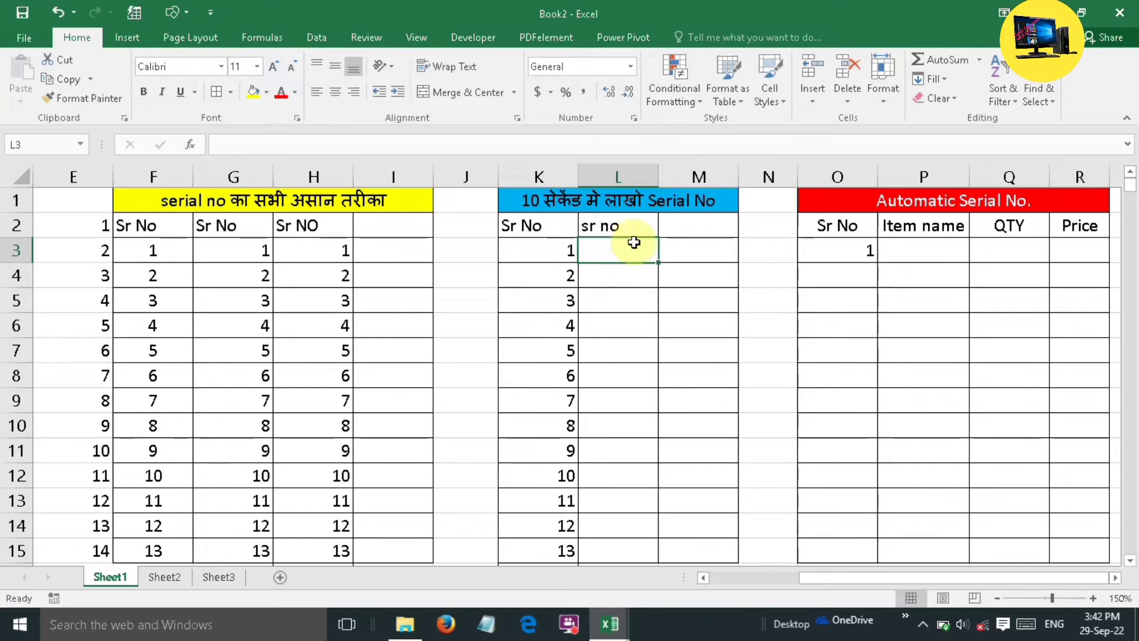
# Run Home > Fill > Series down the column with stop value 1000000
pyautogui.click(944, 81)
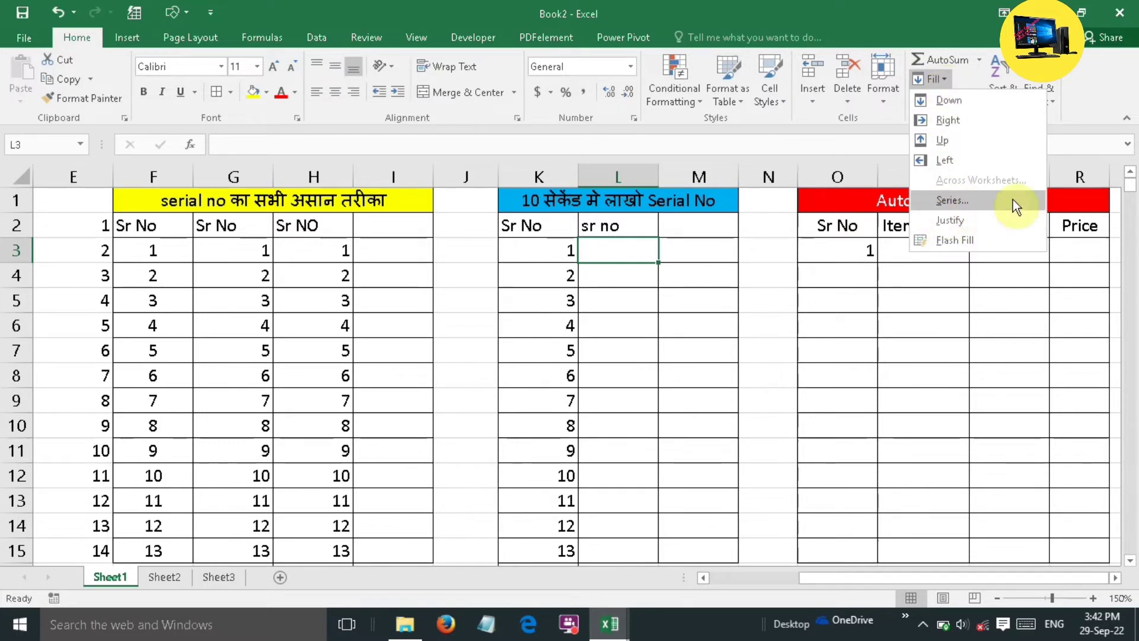
pyautogui.click(962, 202)
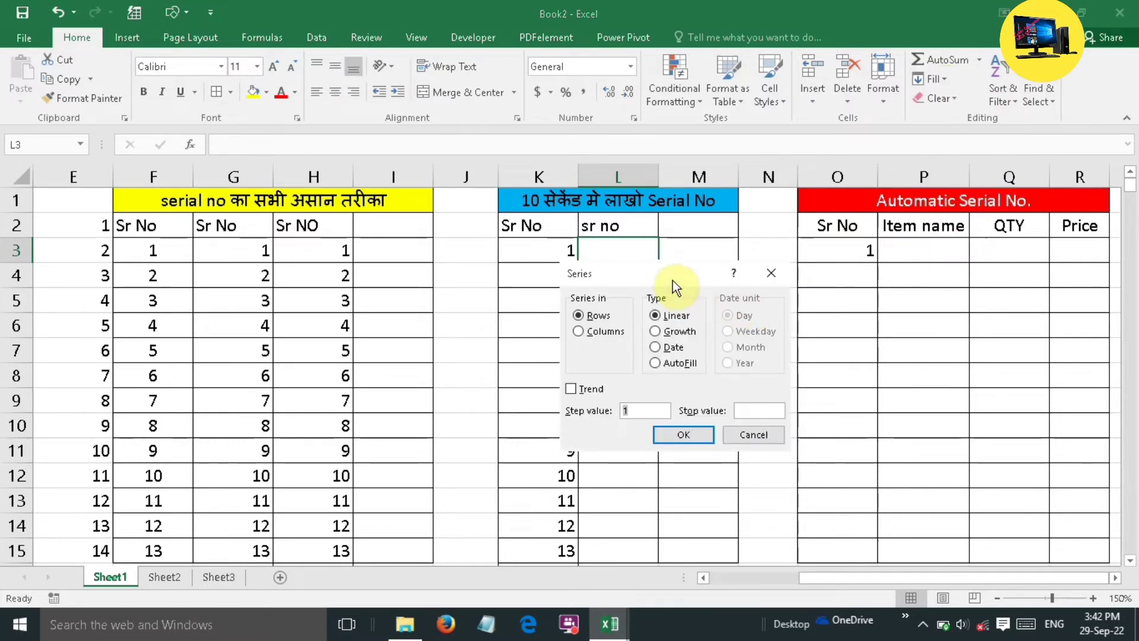
pyautogui.moveTo(670, 271); pyautogui.dragTo(792, 248)
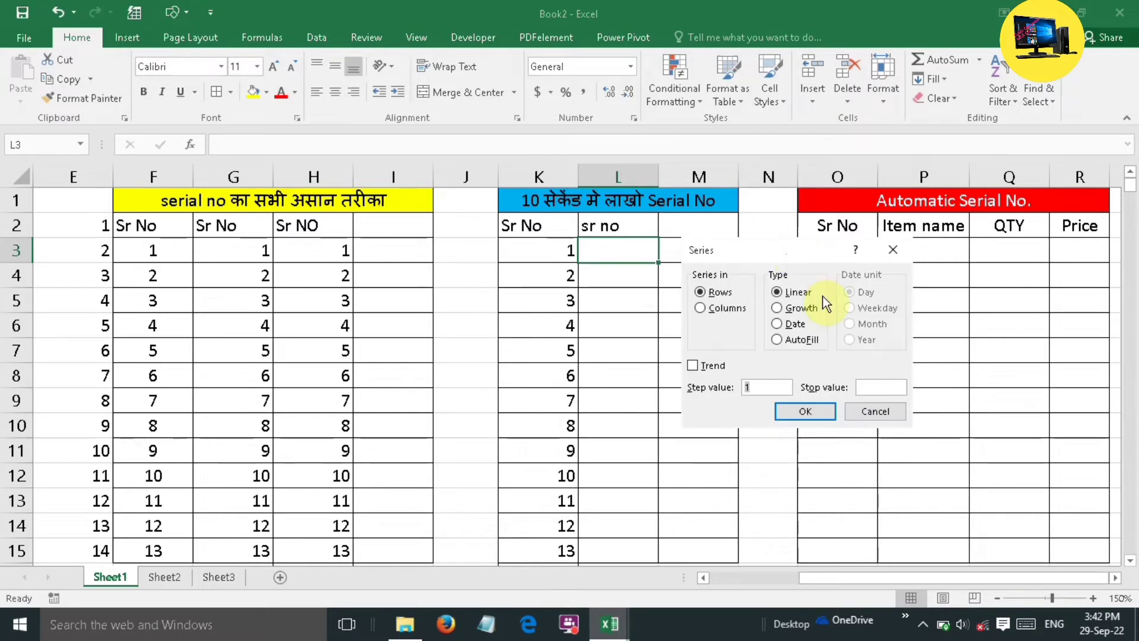
pyautogui.click(755, 392)
pyautogui.click(885, 388)
pyautogui.write('1000000')
pyautogui.click(704, 306)
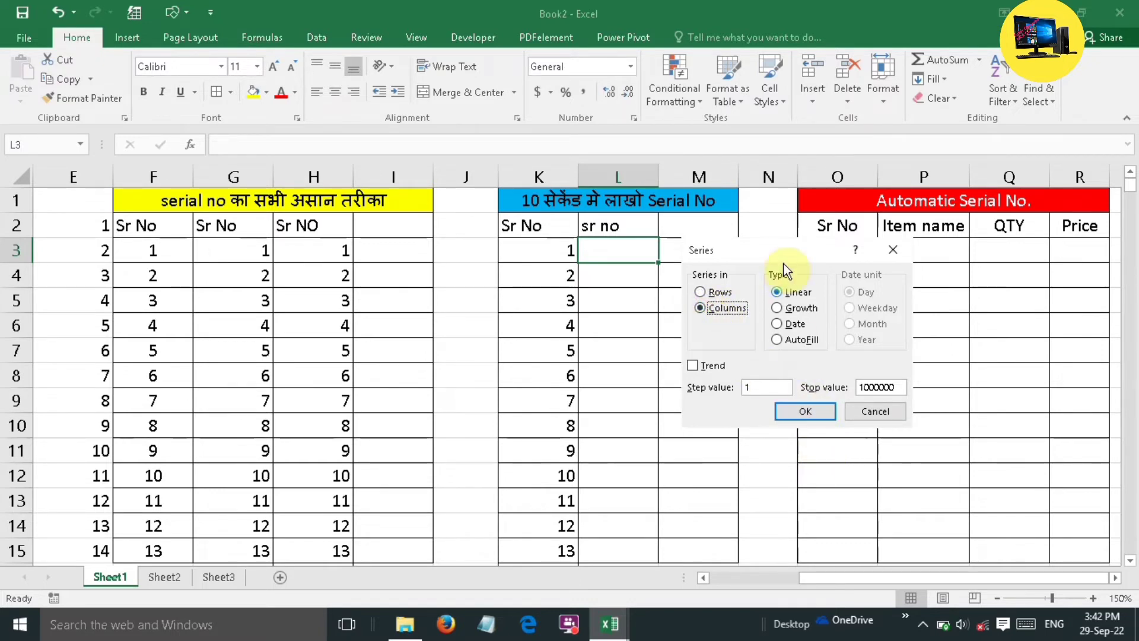
pyautogui.click(905, 261)
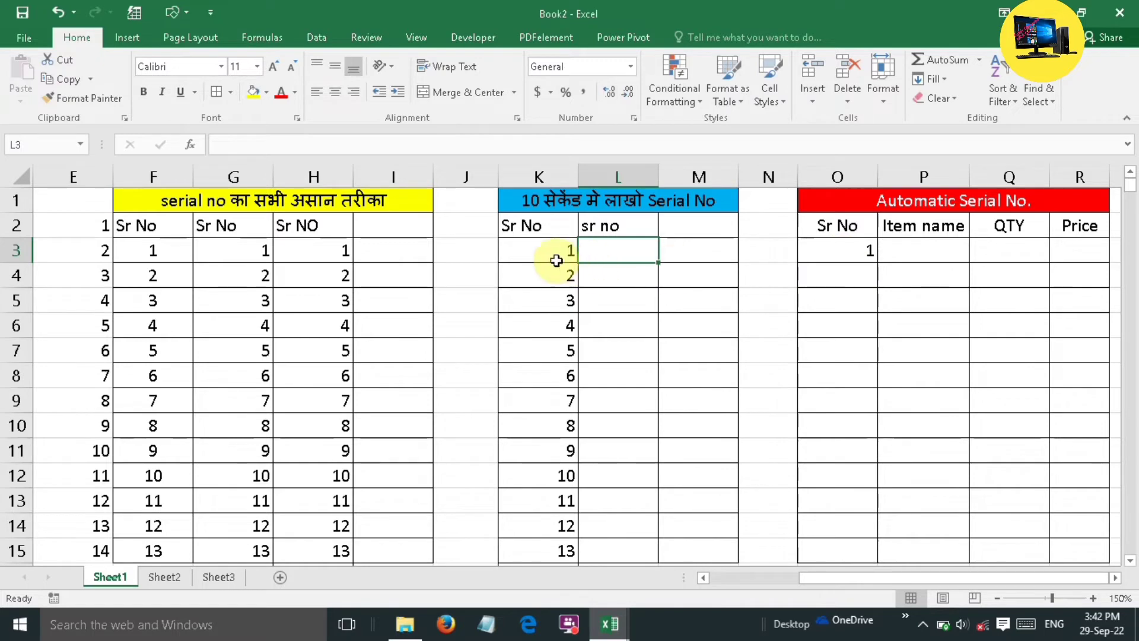
# Enter the starting number 1 in cell L3
pyautogui.click(625, 279)
pyautogui.click(617, 257)
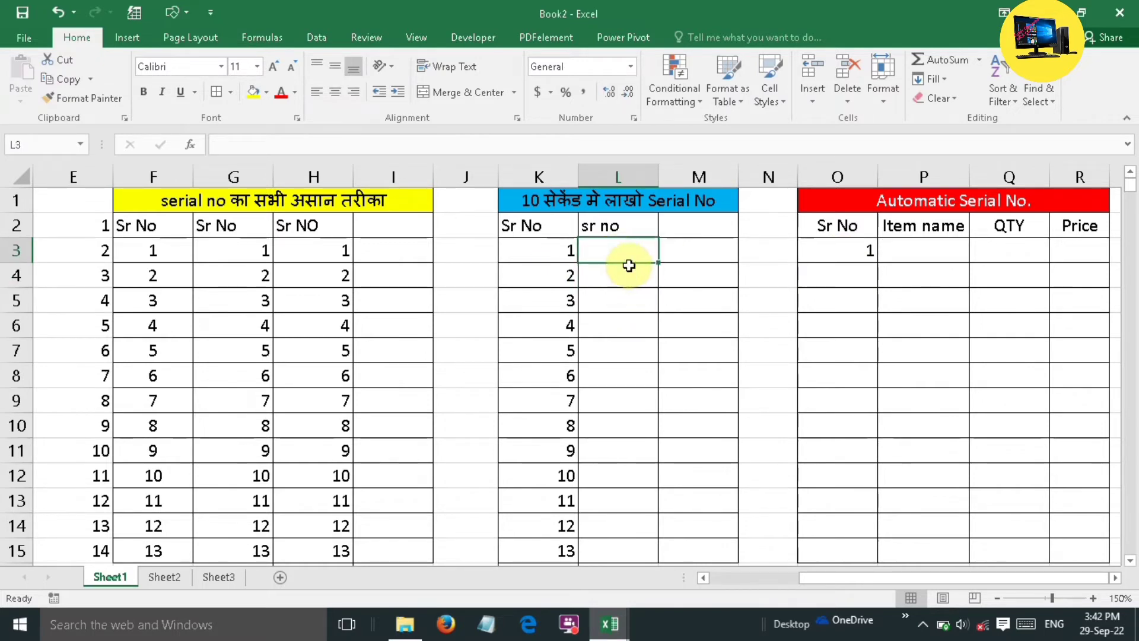
pyautogui.write('11')
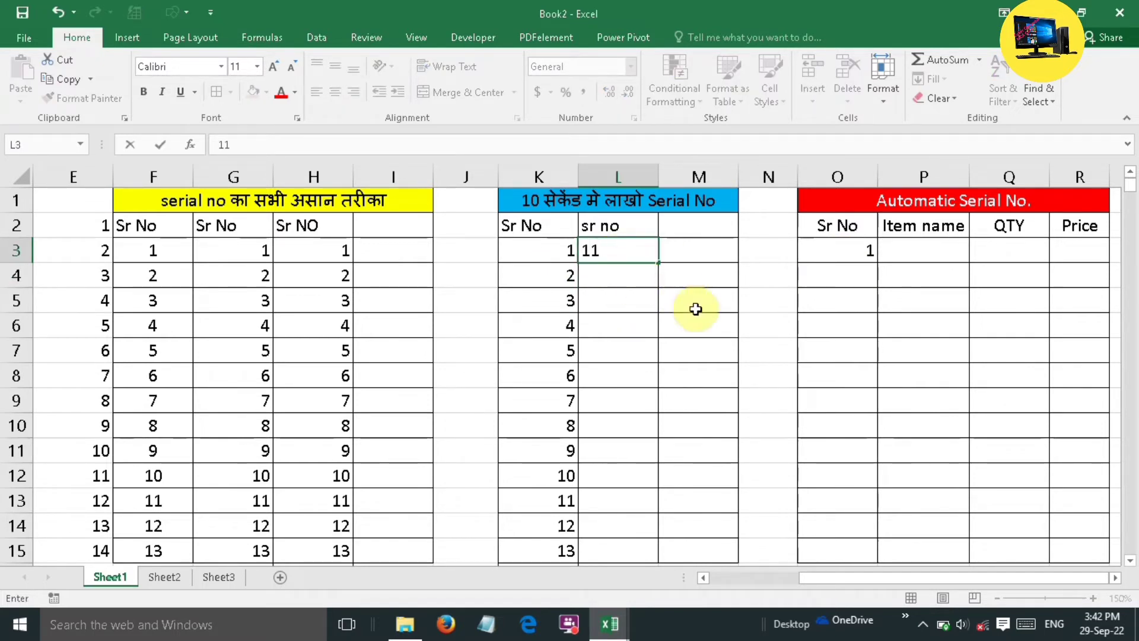
pyautogui.press('BackSpace')
pyautogui.press('Return')
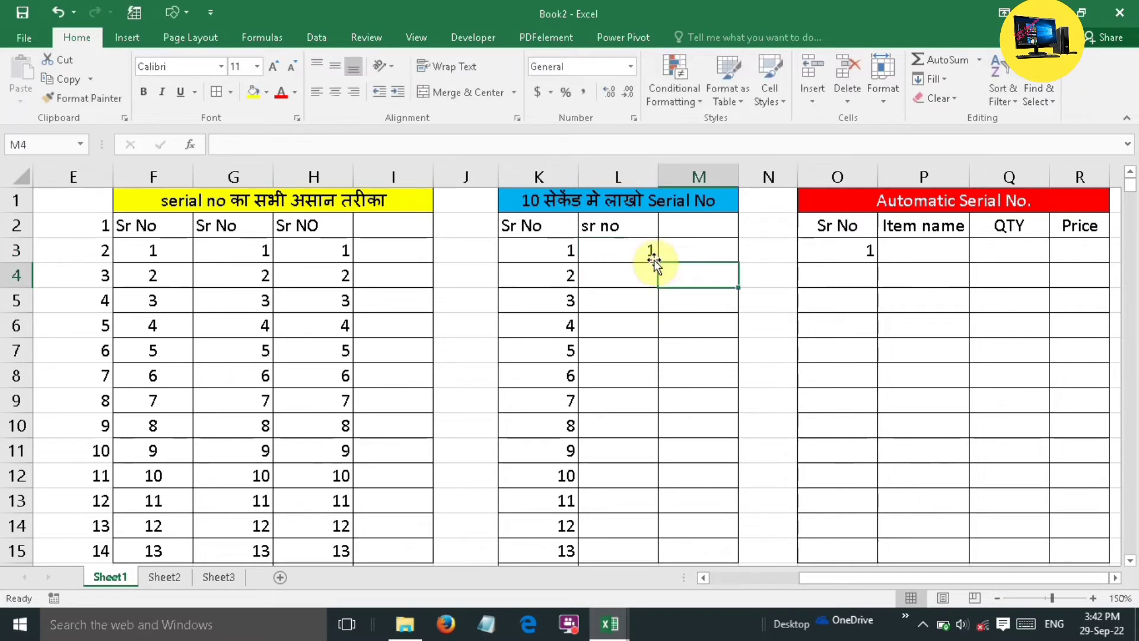
pyautogui.click(646, 251)
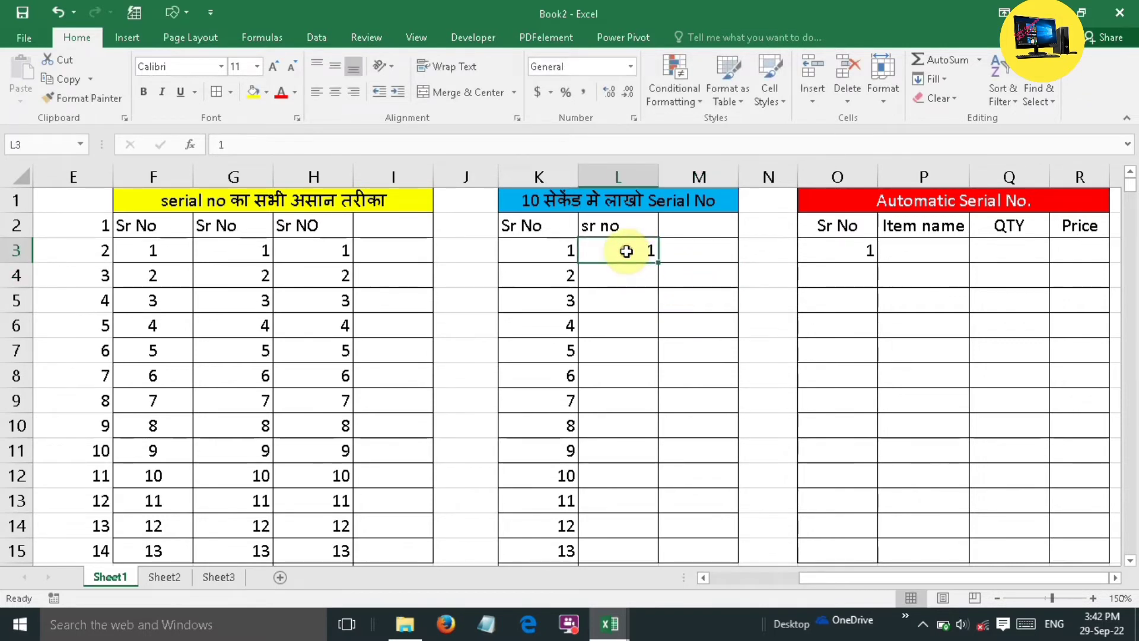
# Fill column L from L3 as a series with stop value 1000000
pyautogui.click(918, 79)
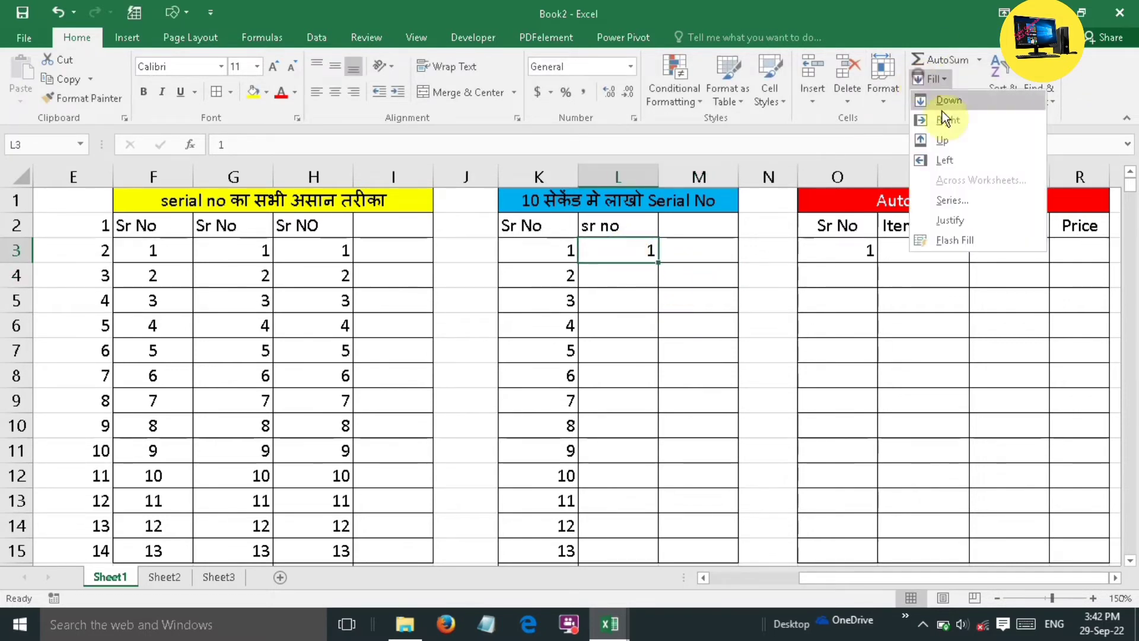
pyautogui.click(940, 205)
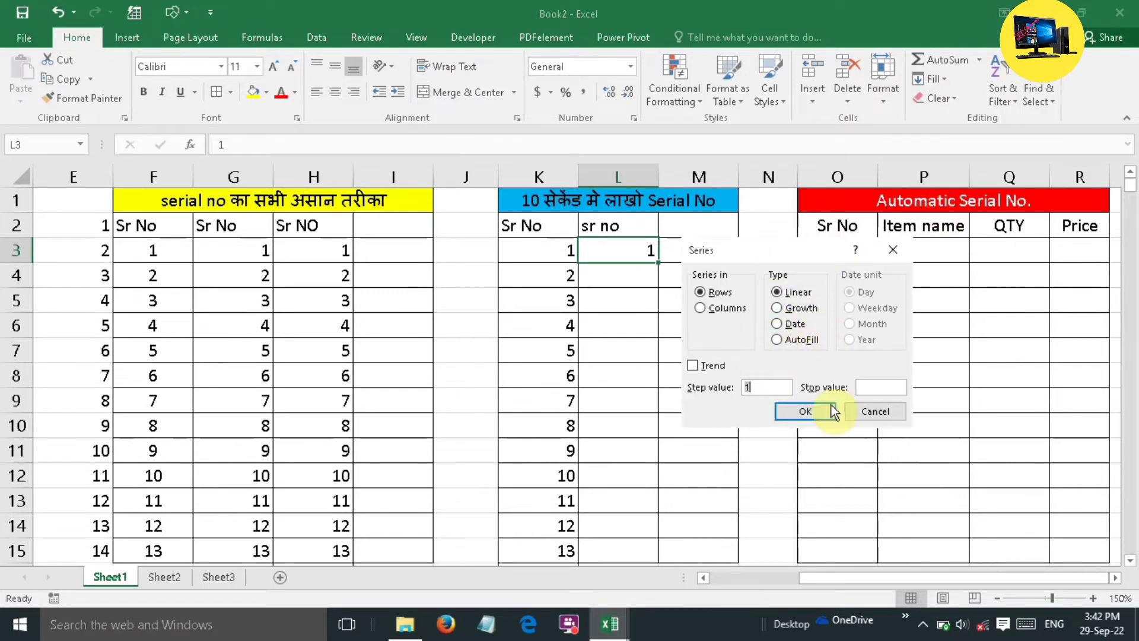
pyautogui.click(880, 386)
pyautogui.write('1')
pyautogui.write('000000')
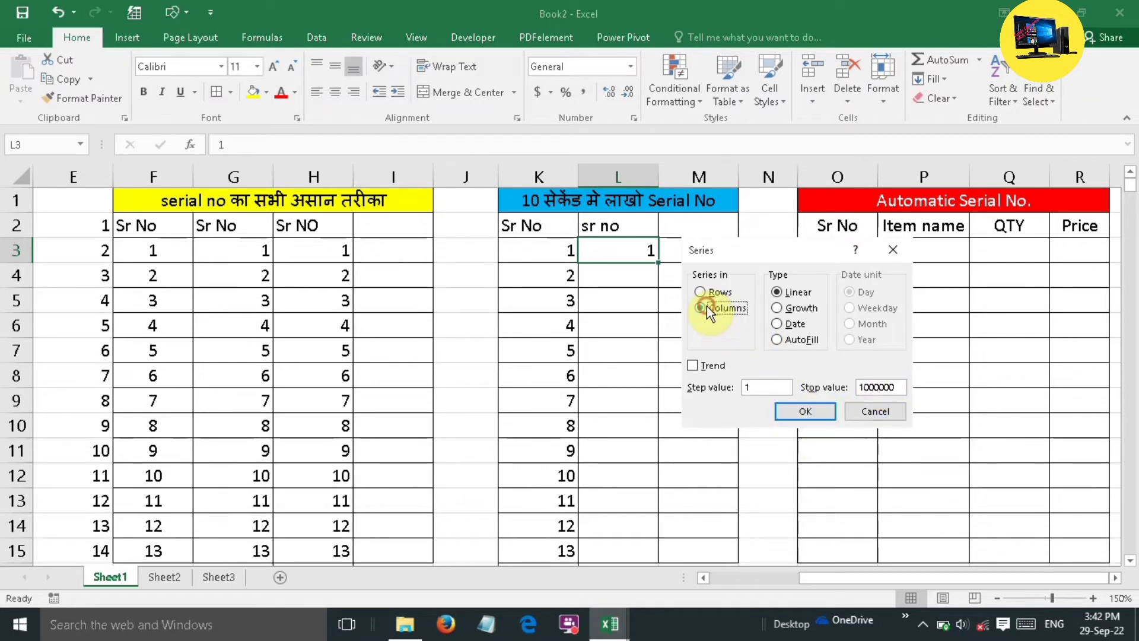
pyautogui.click(806, 407)
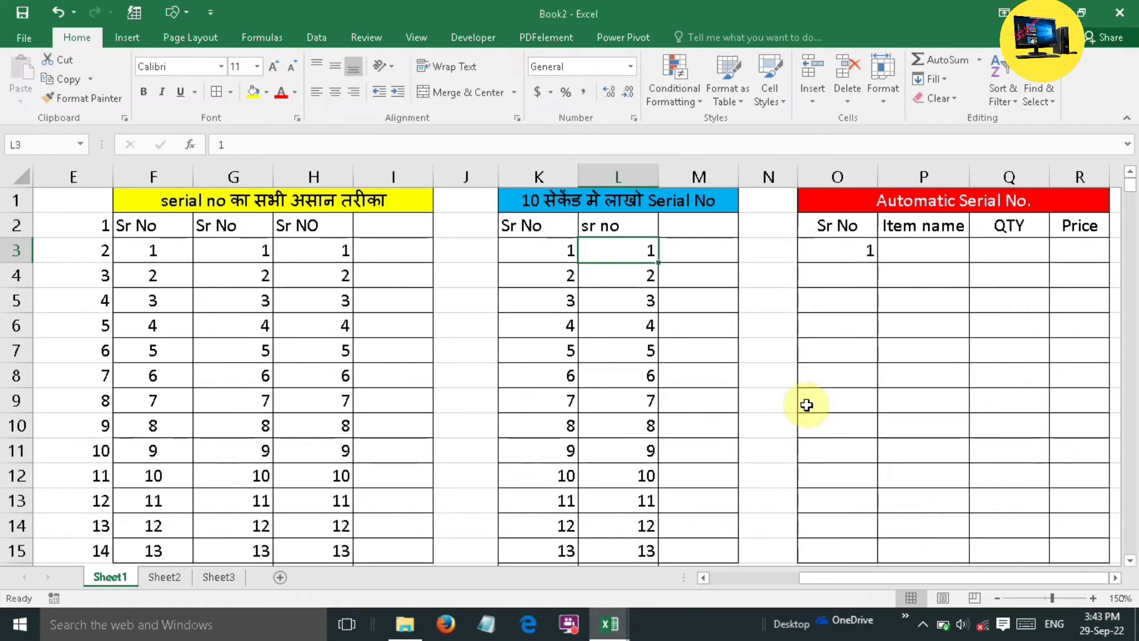
# Verify column L's series end with Ctrl+Down, then return to L3
pyautogui.scroll(-7, 635, 353)
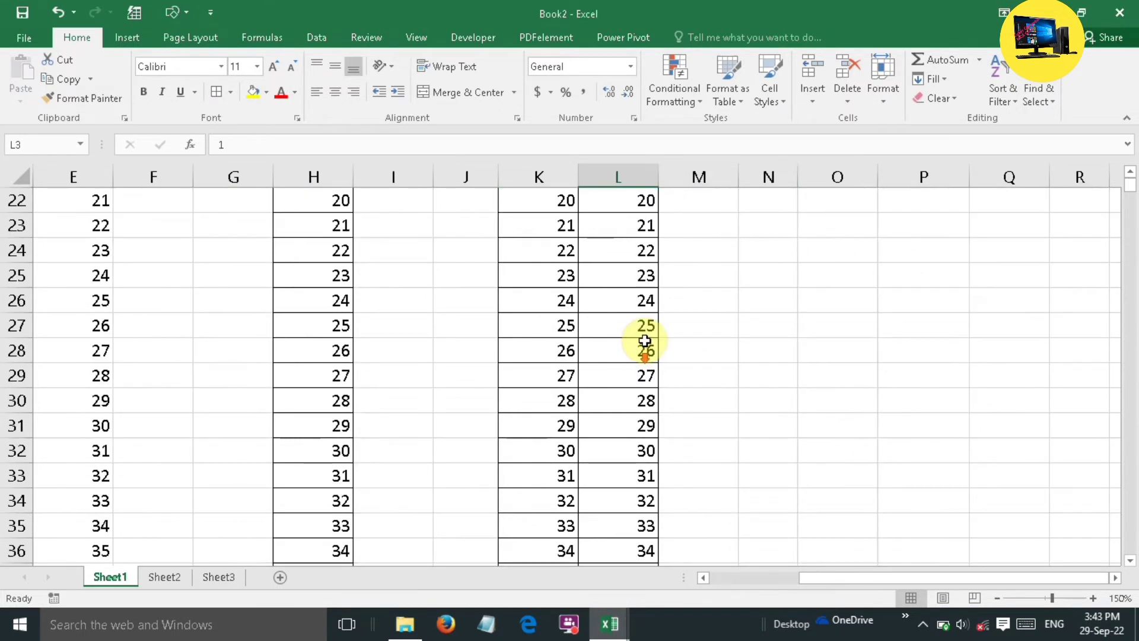
pyautogui.scroll(7, 647, 332)
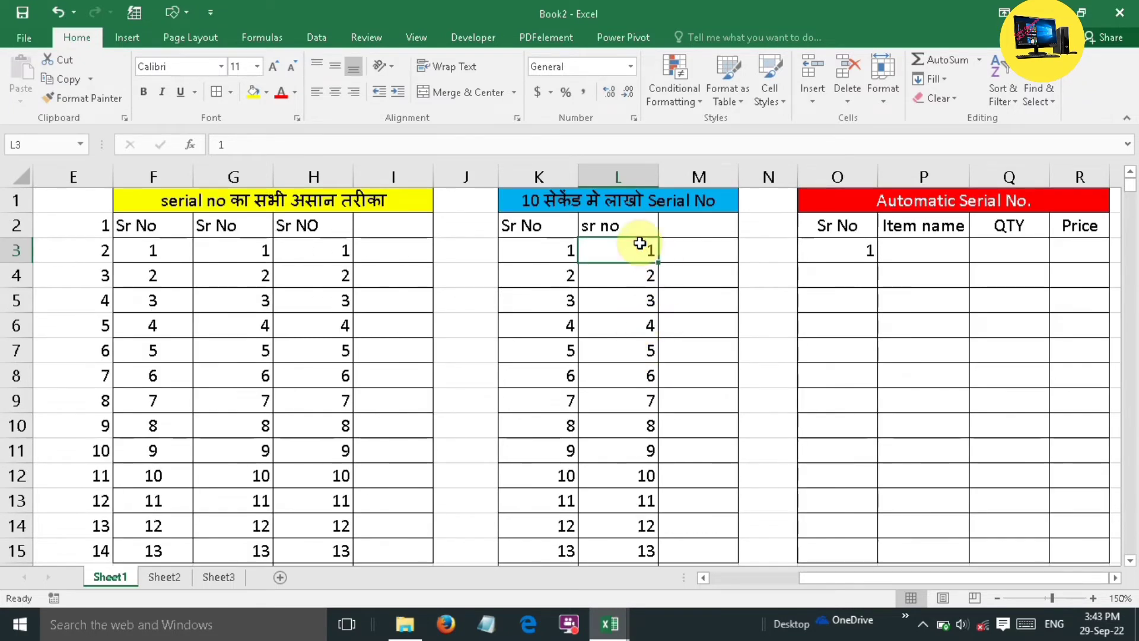
pyautogui.hotkey('ctrl', 'Down')
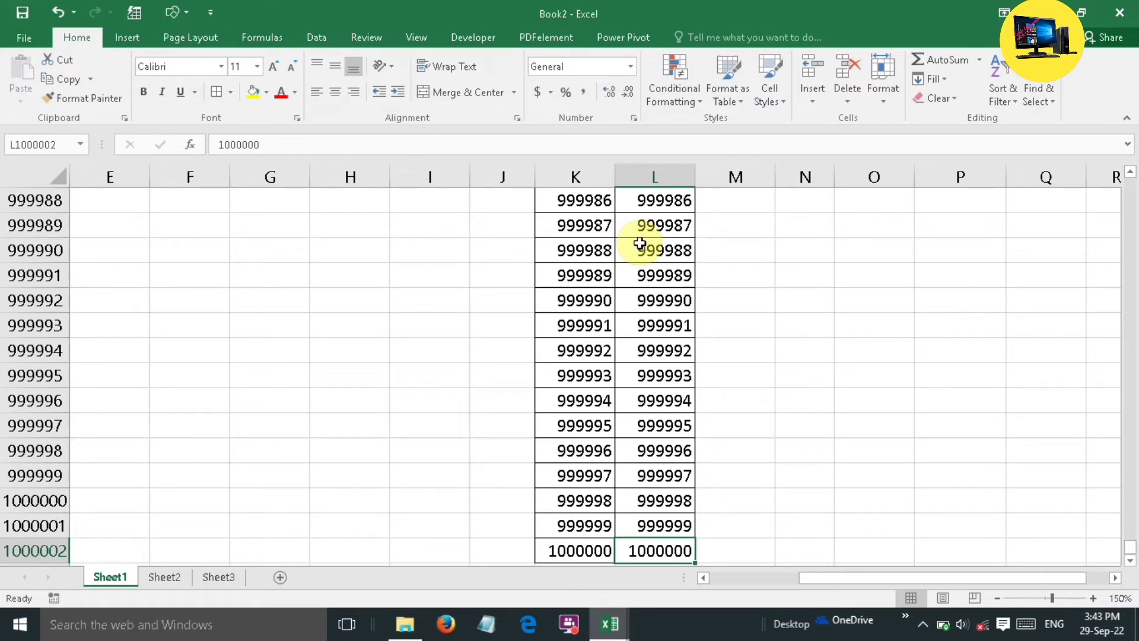
pyautogui.hotkey('ctrl', 'Up')
pyautogui.scroll(1, 636, 243)
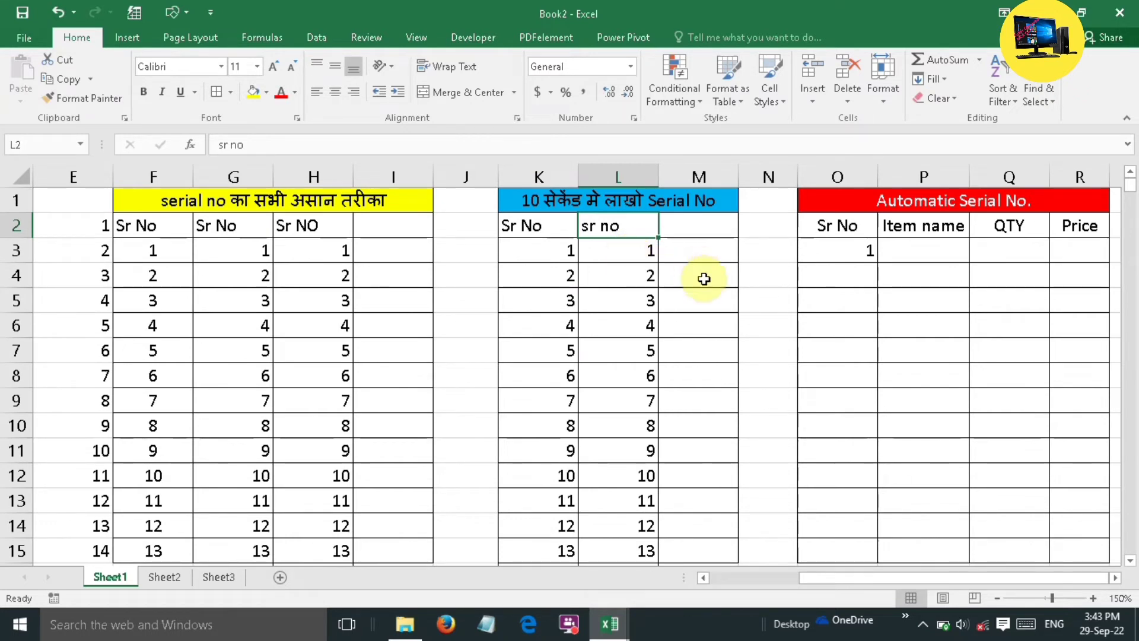
pyautogui.click(617, 252)
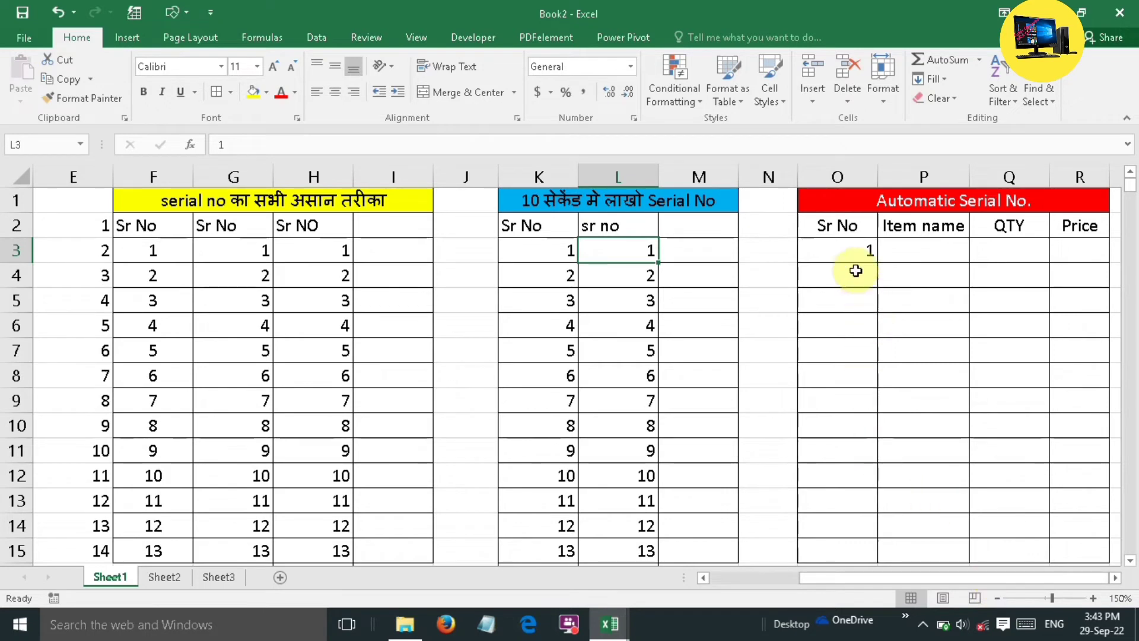
# Clear and re-enter 1 in cell O3, then select O4 below it
pyautogui.click(855, 252)
pyautogui.press('BackSpace')
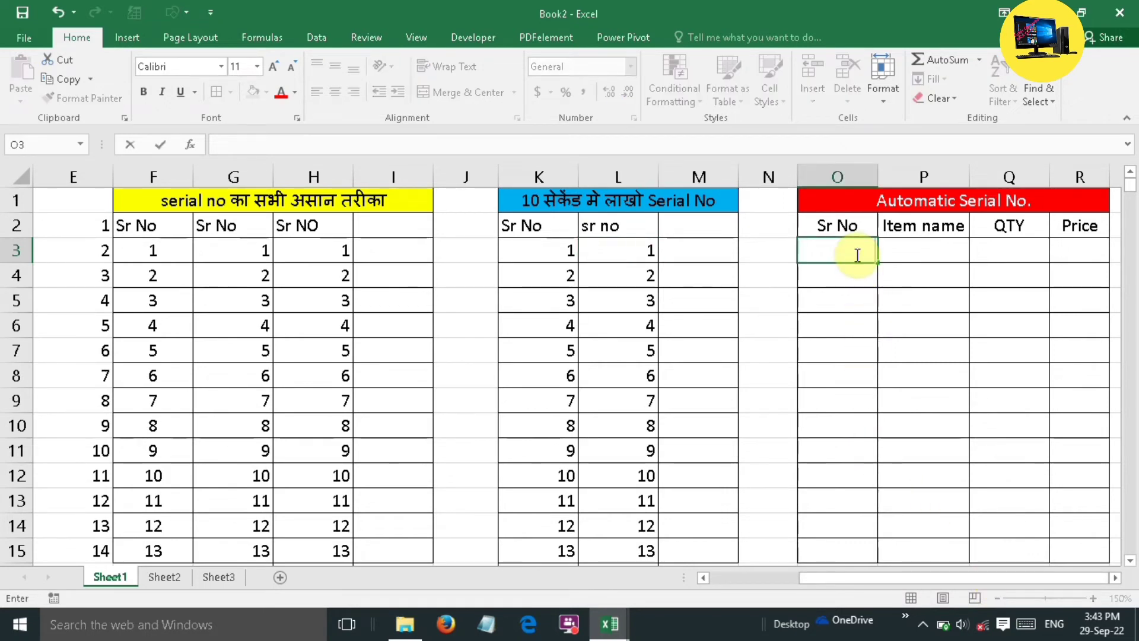
pyautogui.click(936, 275)
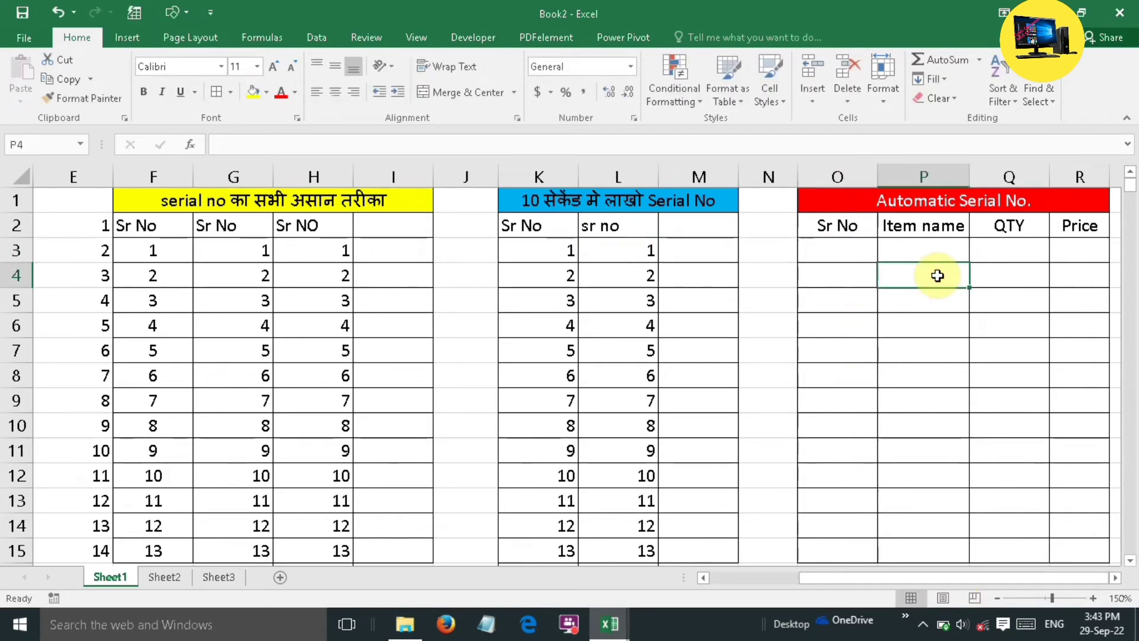
pyautogui.click(848, 251)
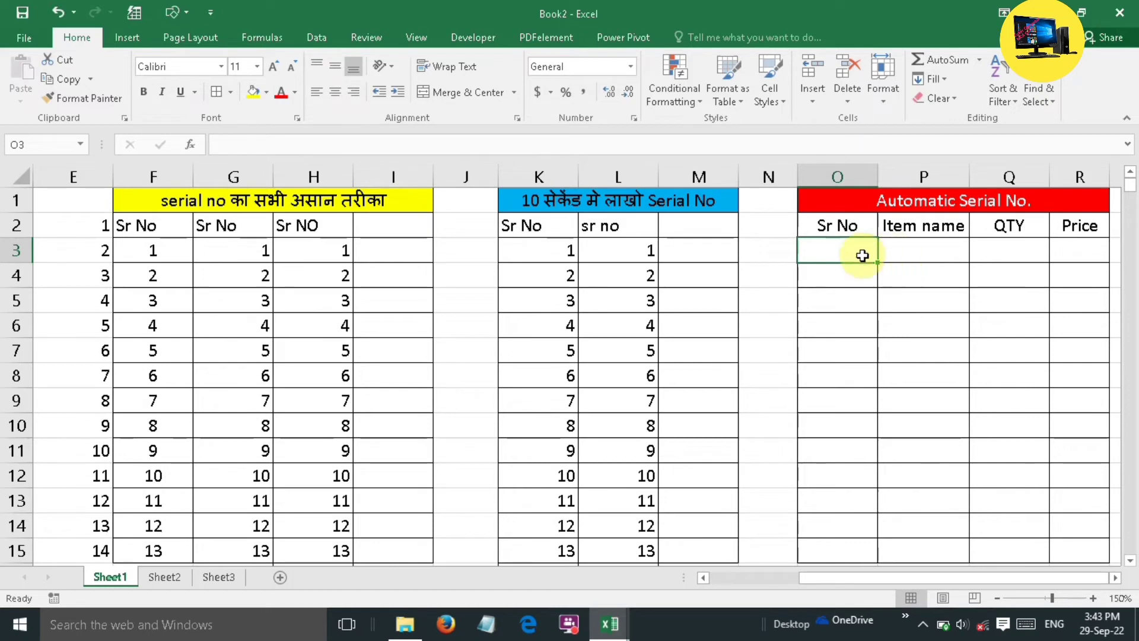
pyautogui.click(910, 278)
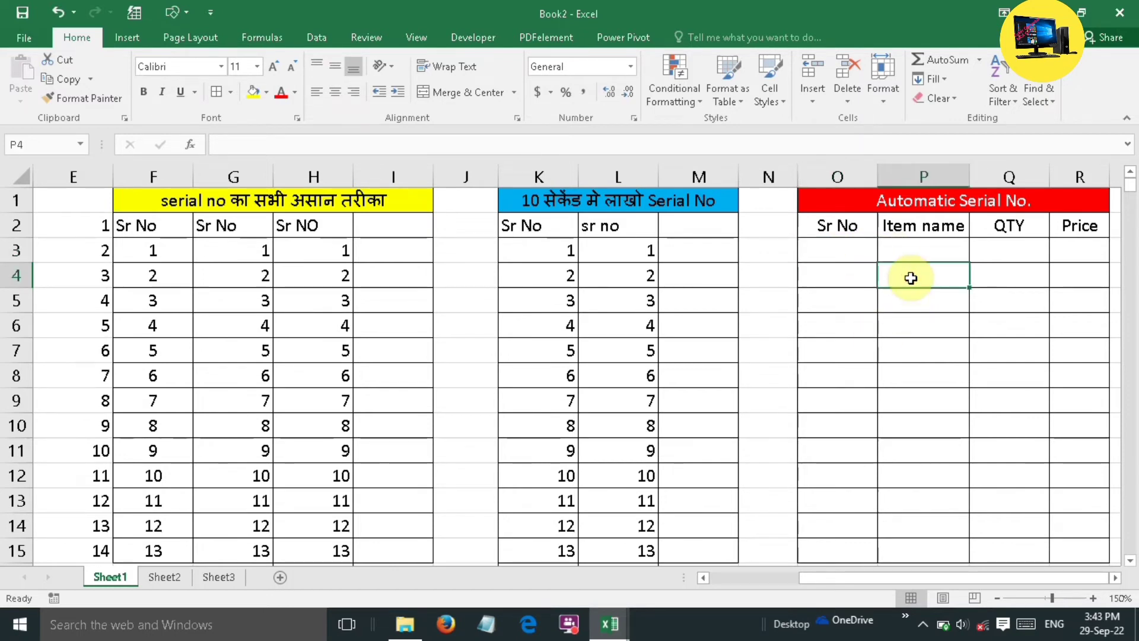
pyautogui.click(856, 249)
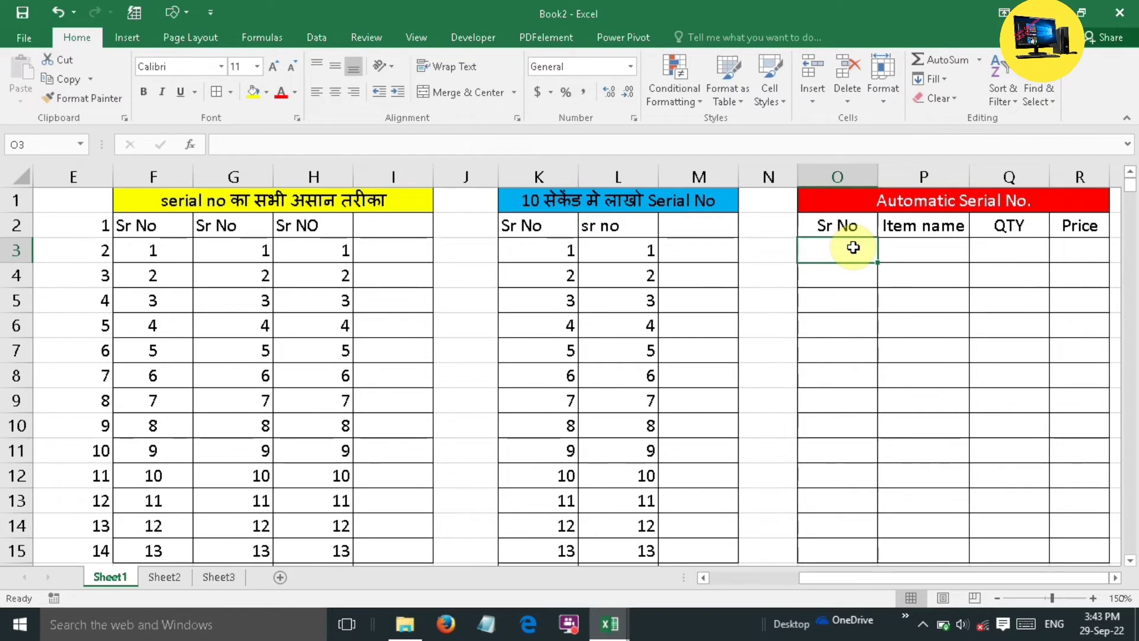
pyautogui.write('1')
pyautogui.click(924, 275)
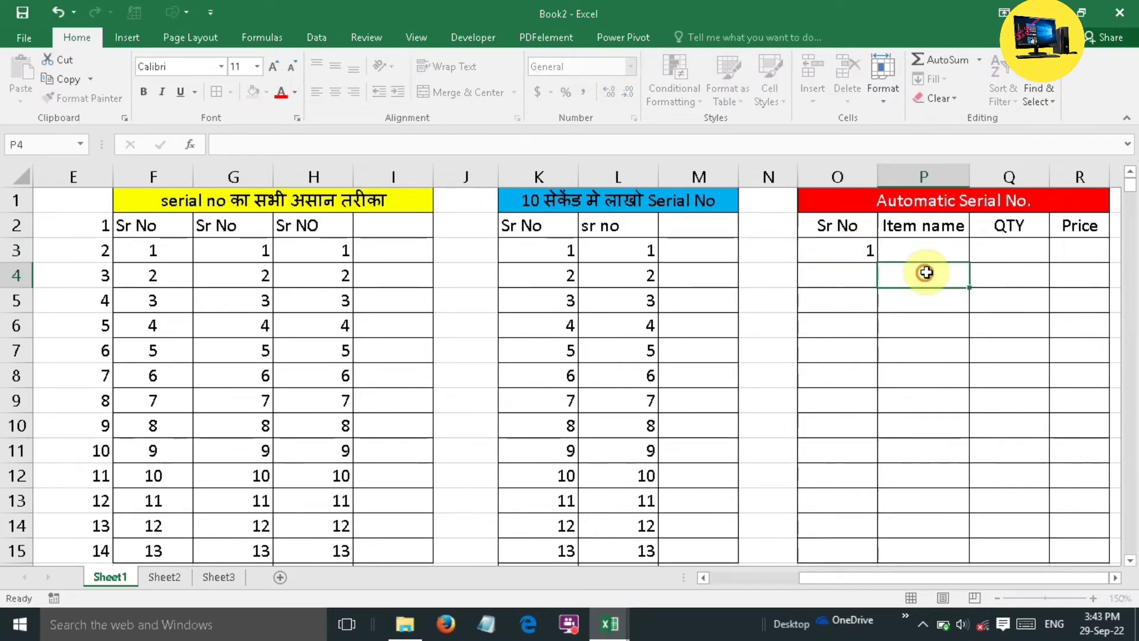
pyautogui.click(856, 247)
pyautogui.click(837, 274)
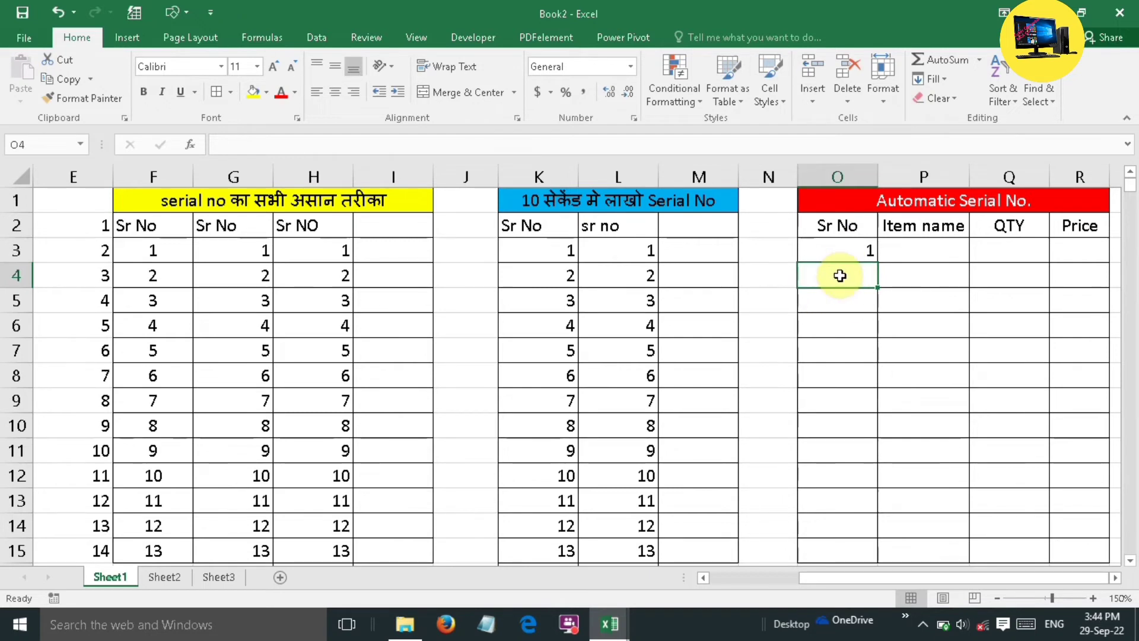
# Start O4's formula as =IF(P3>0, testing for an item name
pyautogui.write('=')
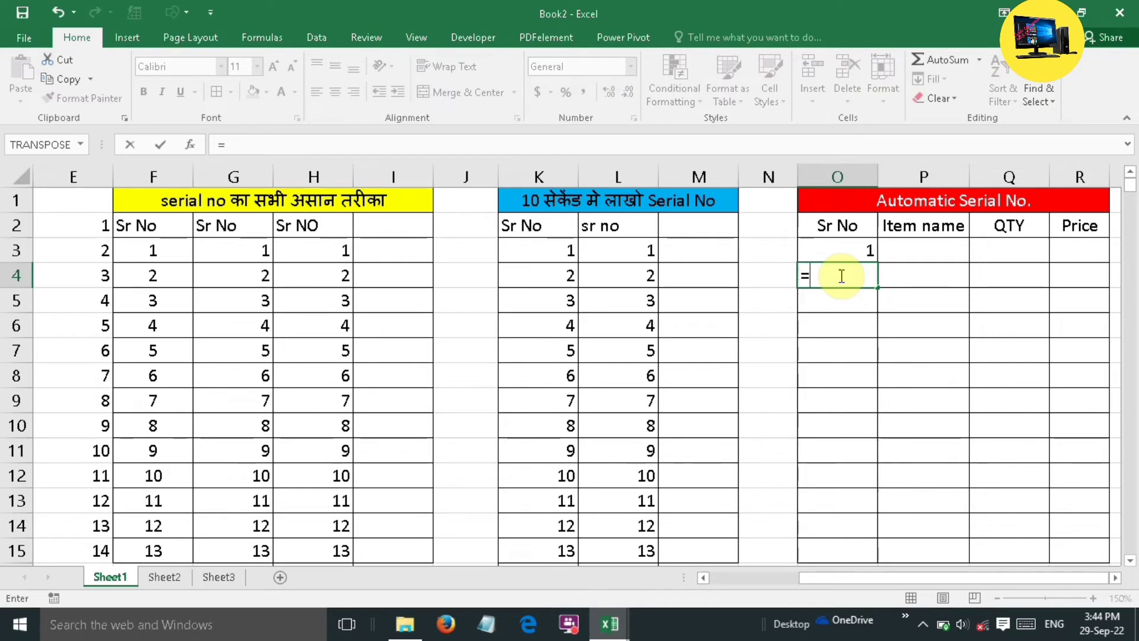
pyautogui.write('if')
pyautogui.press('Tab')
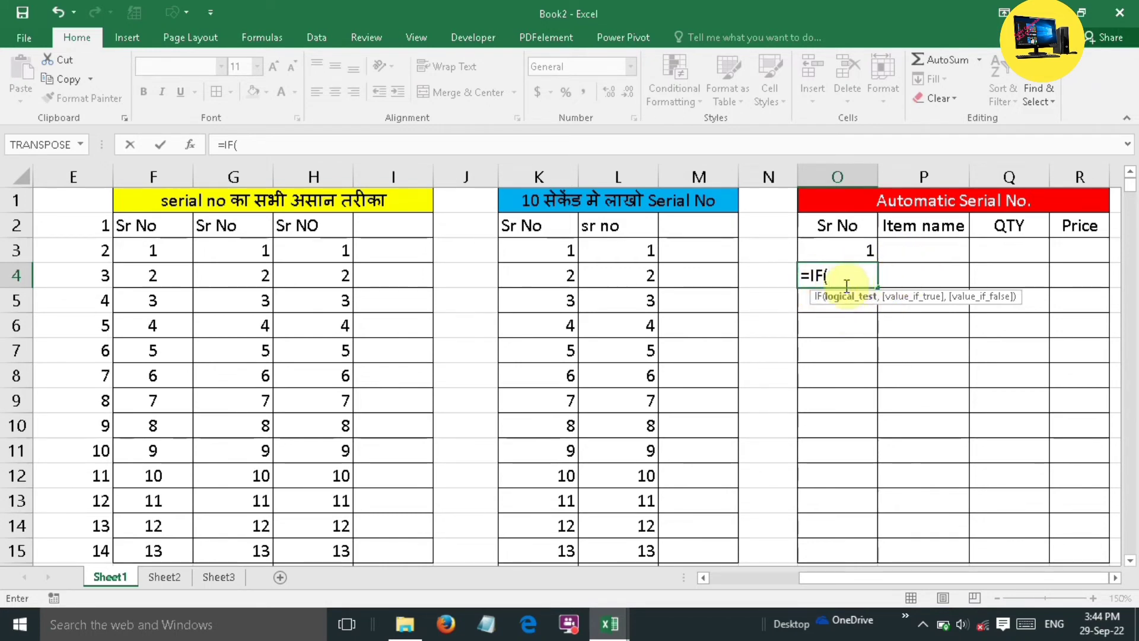
pyautogui.click(915, 249)
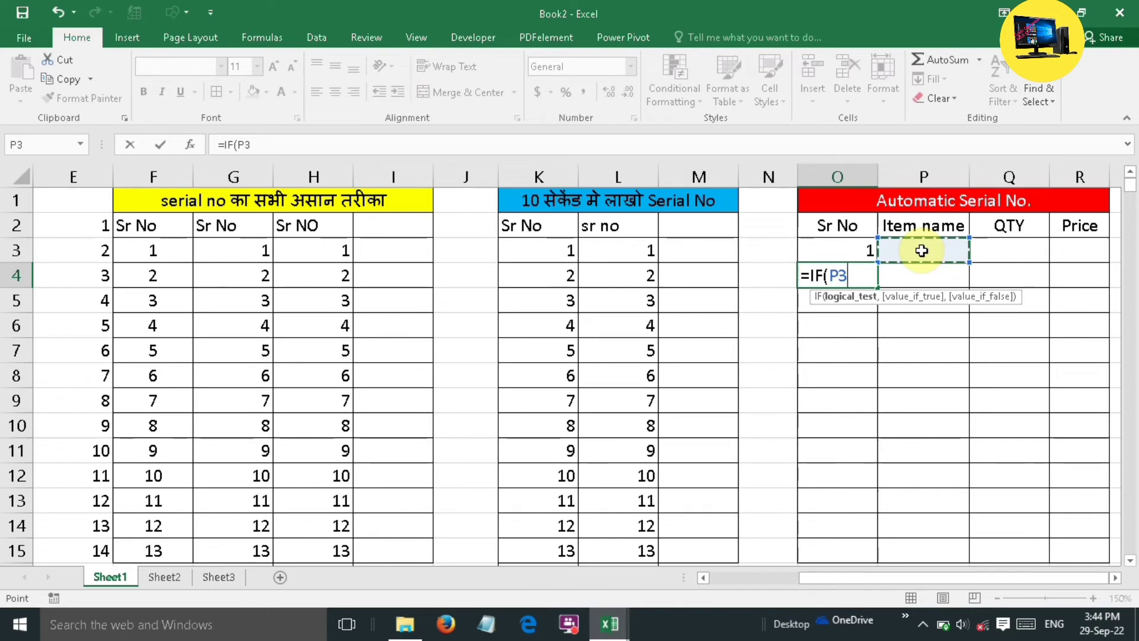
pyautogui.write('>0')
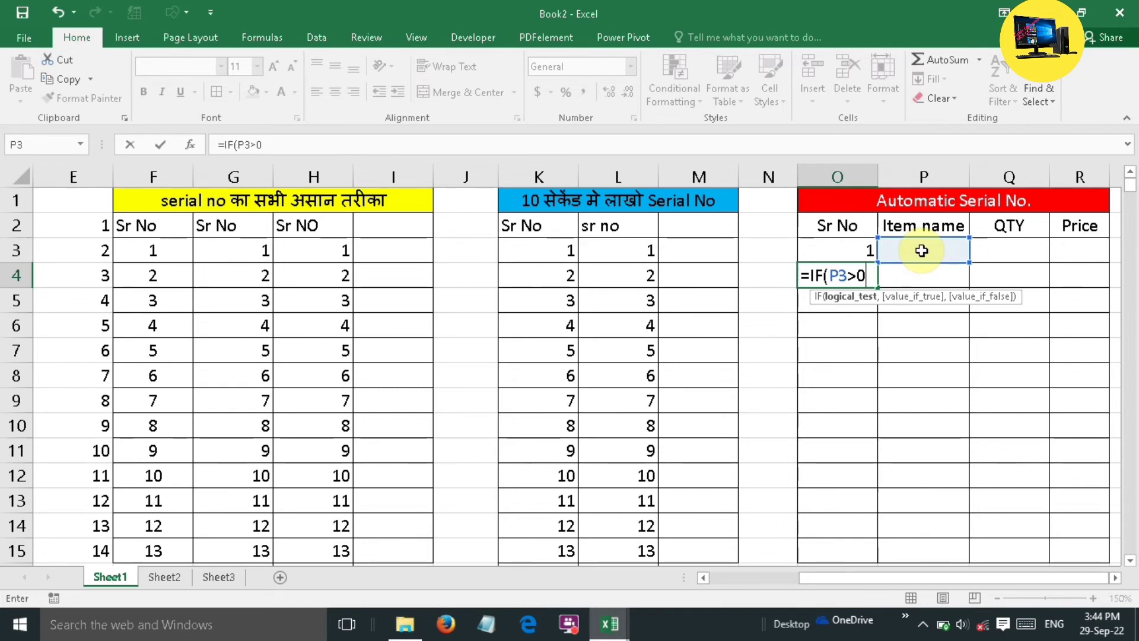
pyautogui.write(',')
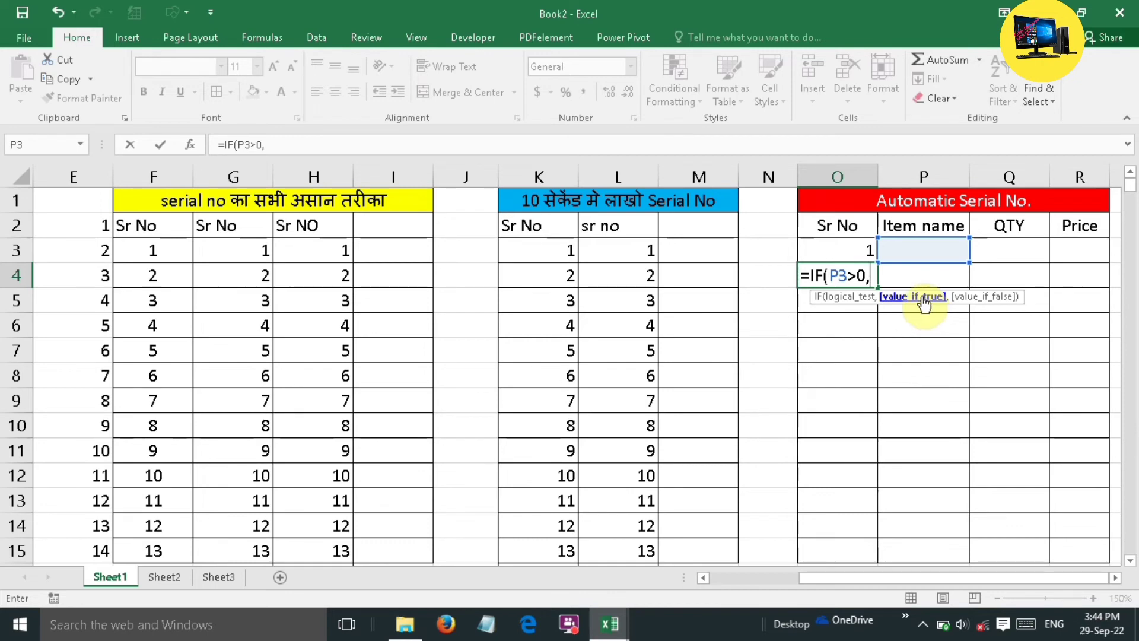
# Complete and commit the formula as =IF(P3>0,O3+1,"")
pyautogui.click(849, 249)
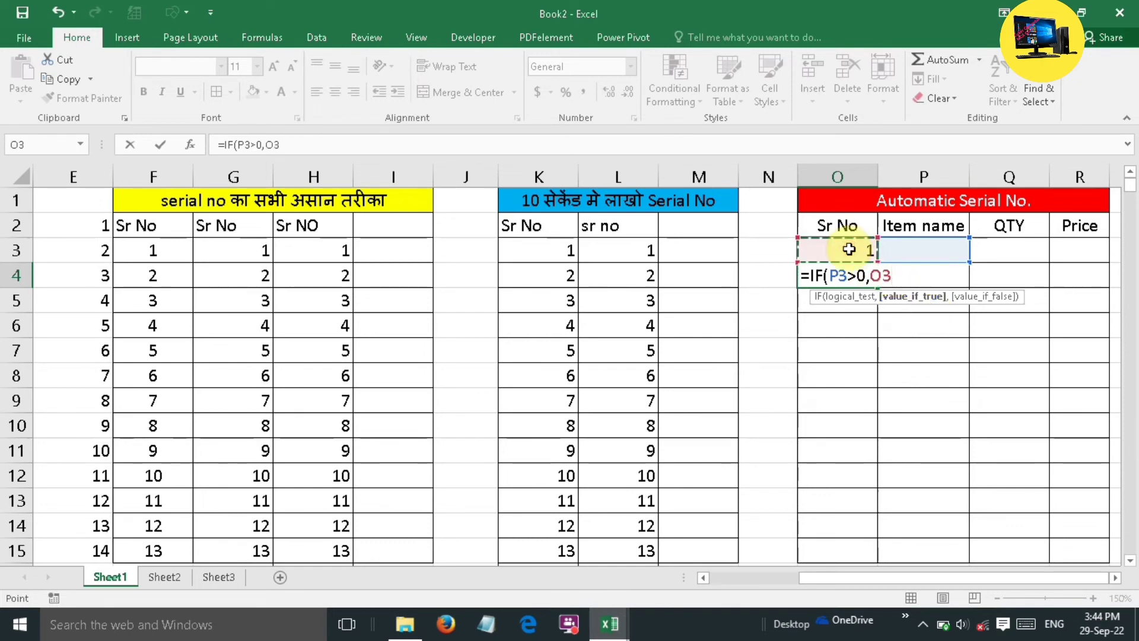
pyautogui.write('+1')
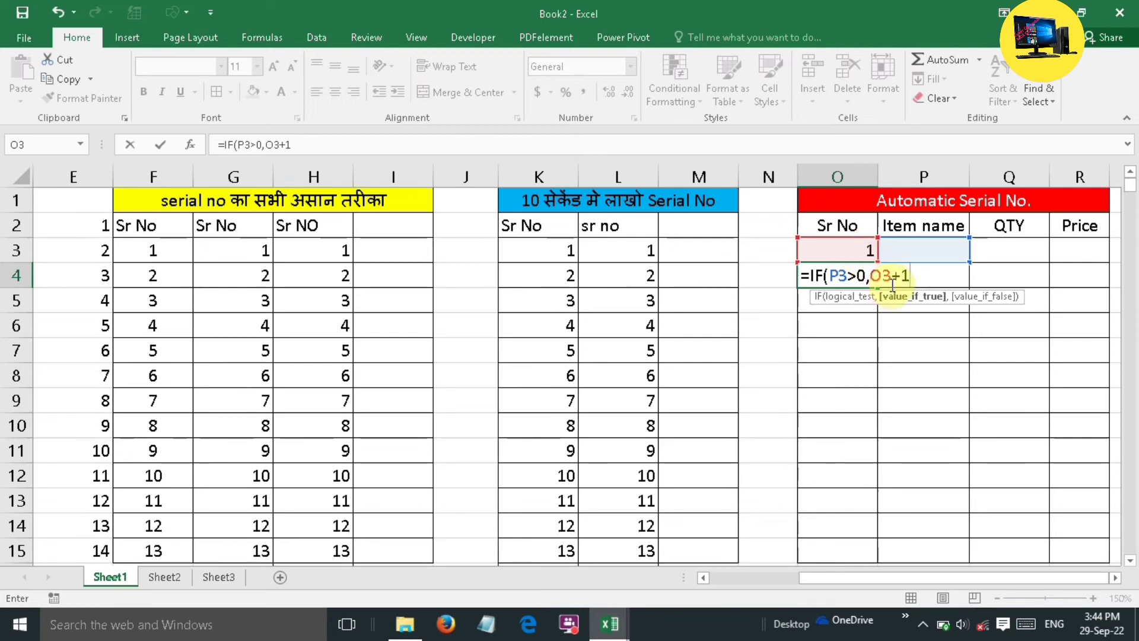
pyautogui.write(',')
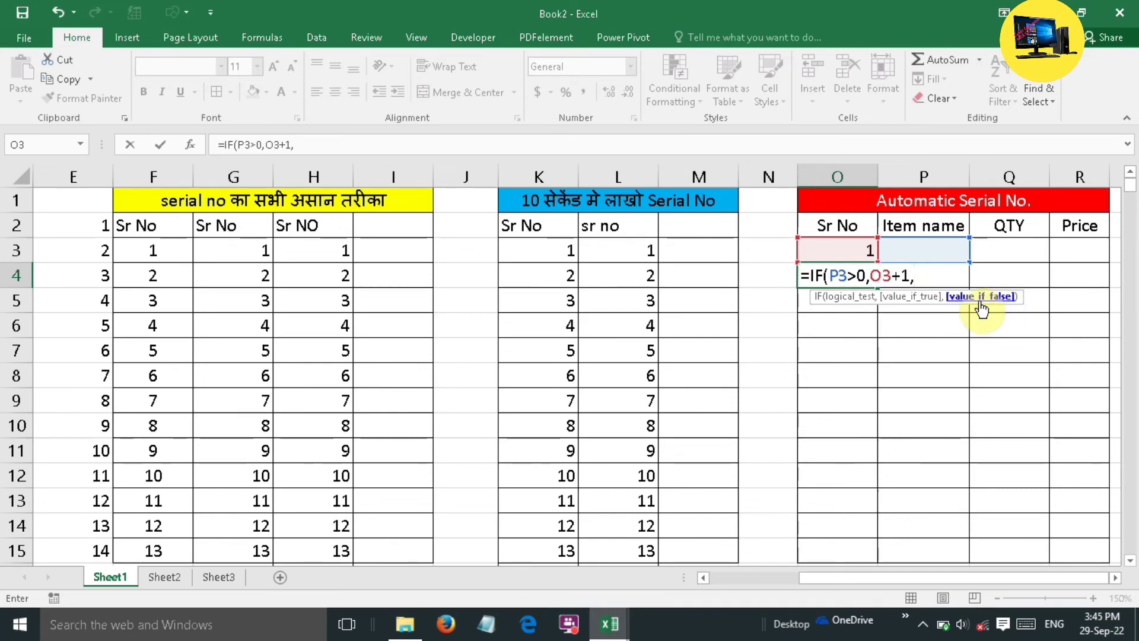
pyautogui.write('""')
pyautogui.click(923, 275)
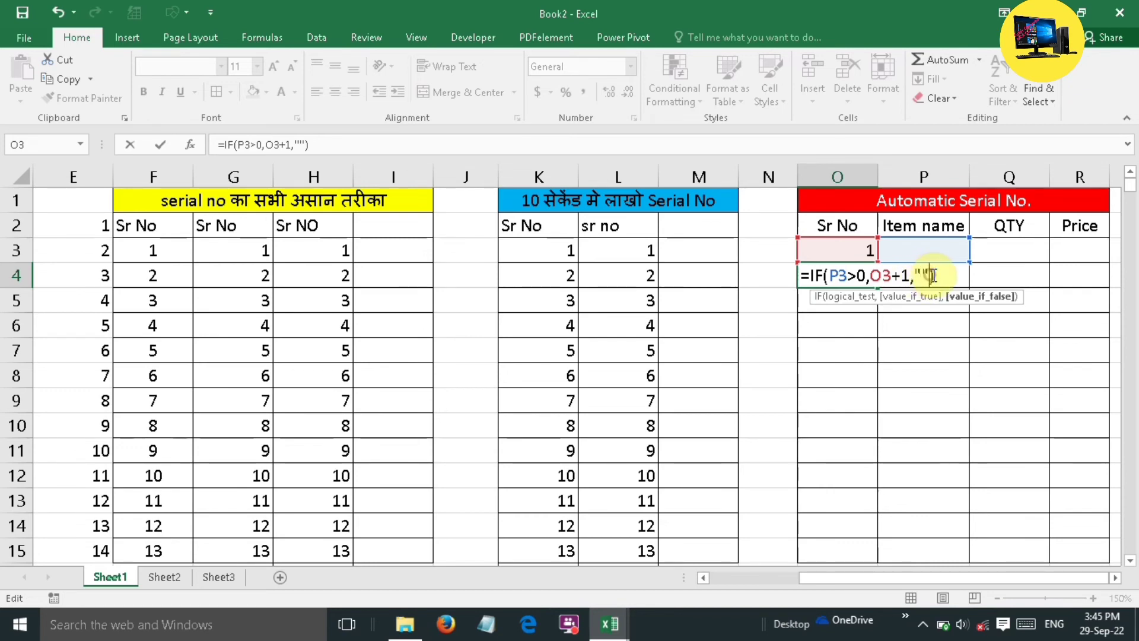
pyautogui.write(')')
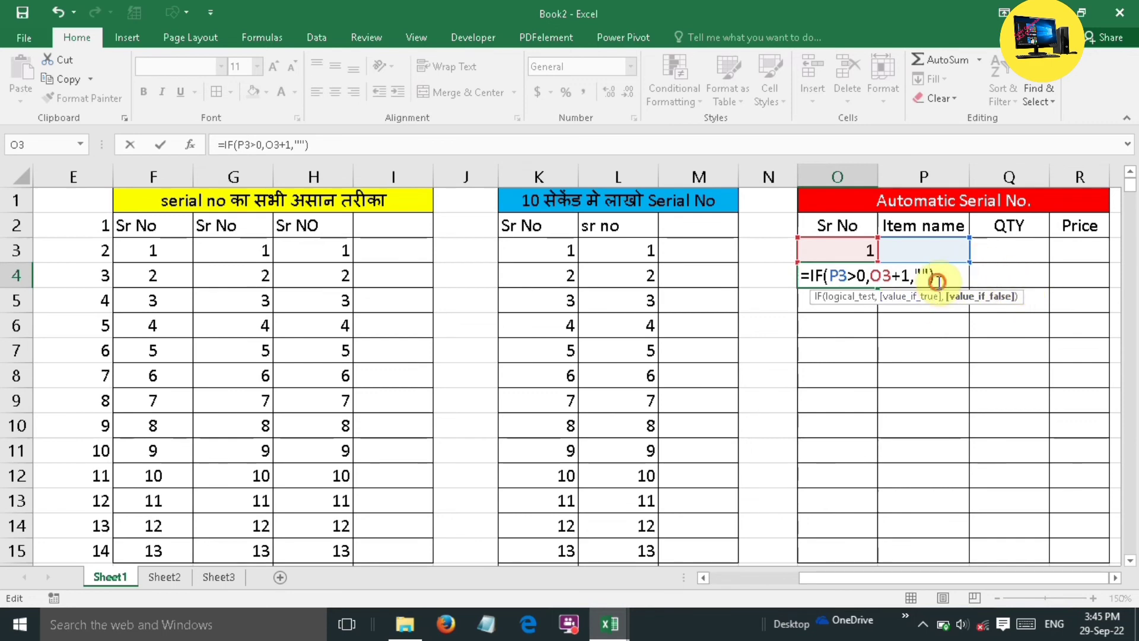
pyautogui.click(937, 282)
pyautogui.press('Return')
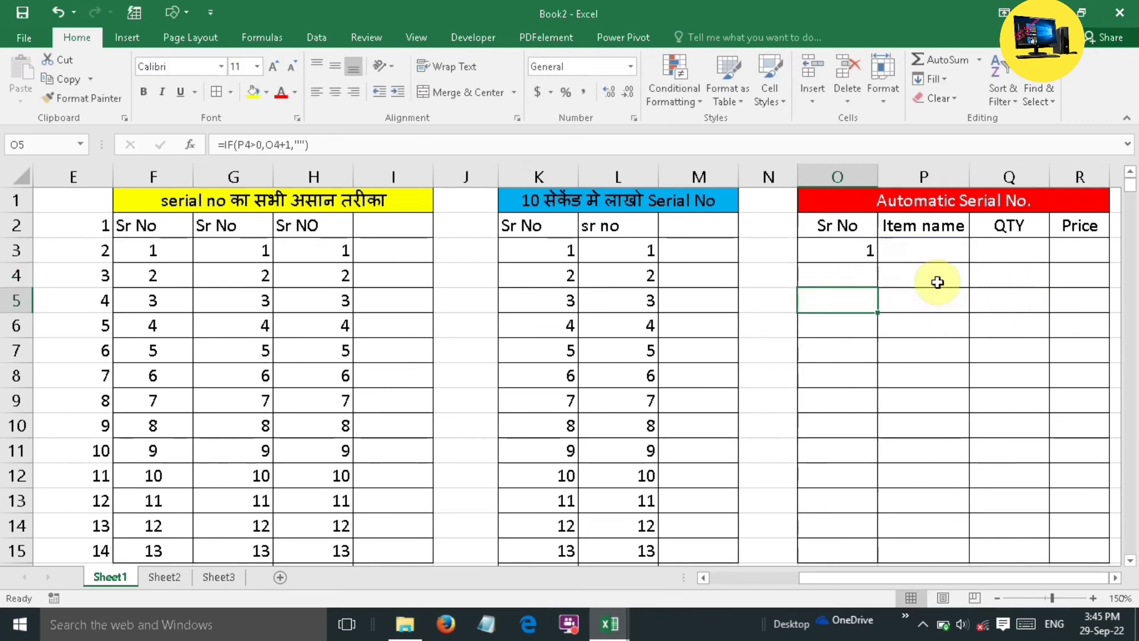
# Fill the O4 IF serial-number formula down column O through O22
pyautogui.click(853, 279)
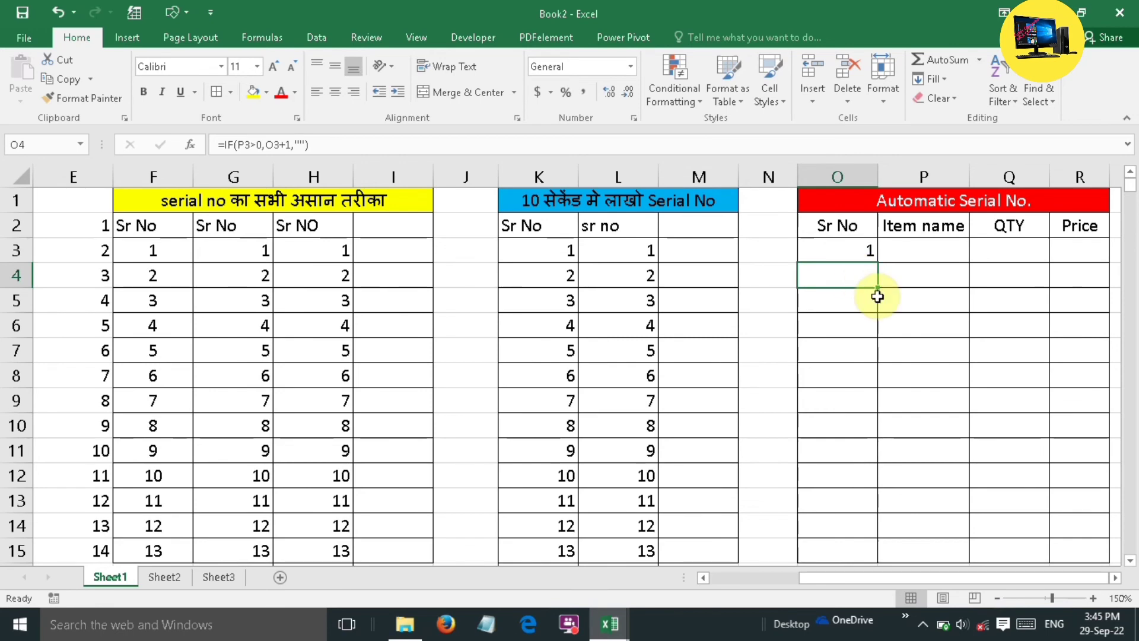
pyautogui.moveTo(878, 288); pyautogui.dragTo(860, 578)
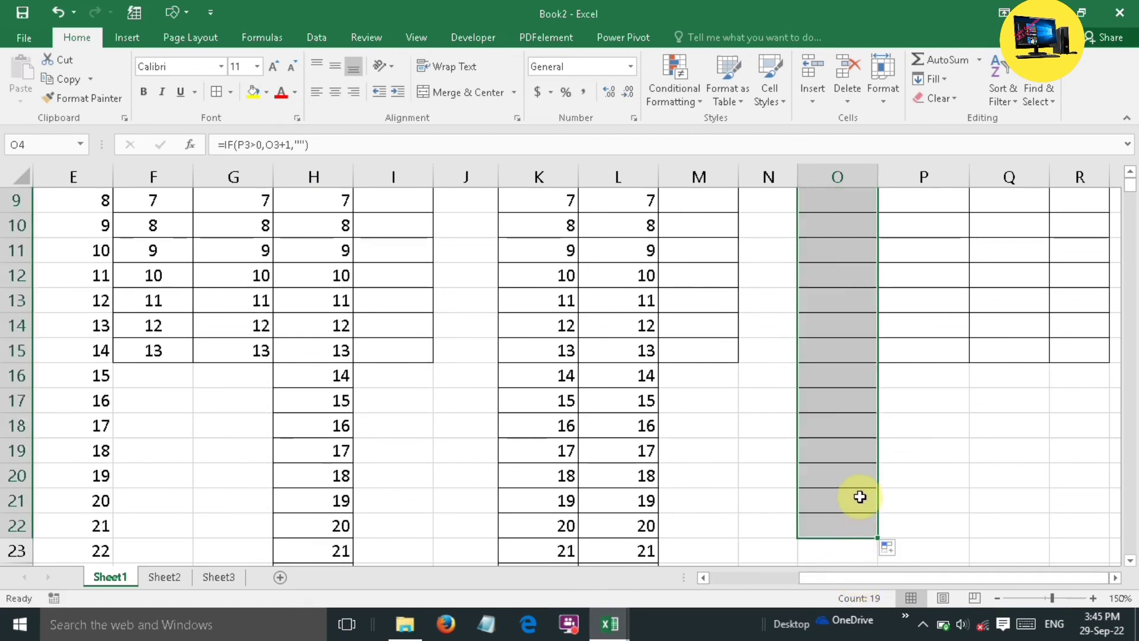
pyautogui.scroll(3, 860, 496)
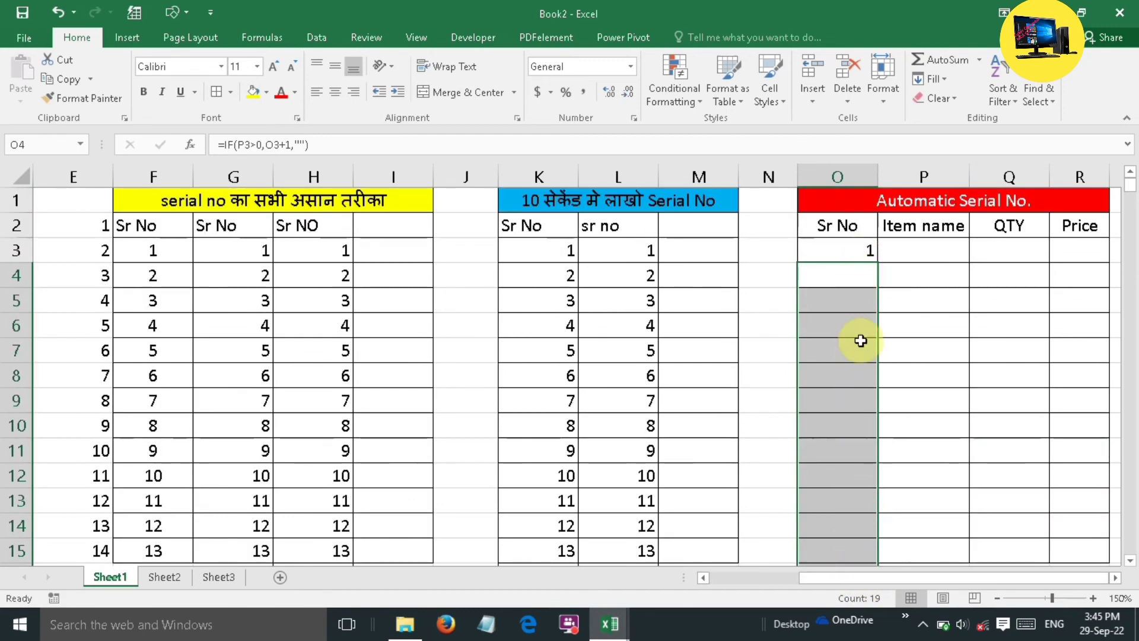
pyautogui.click(924, 250)
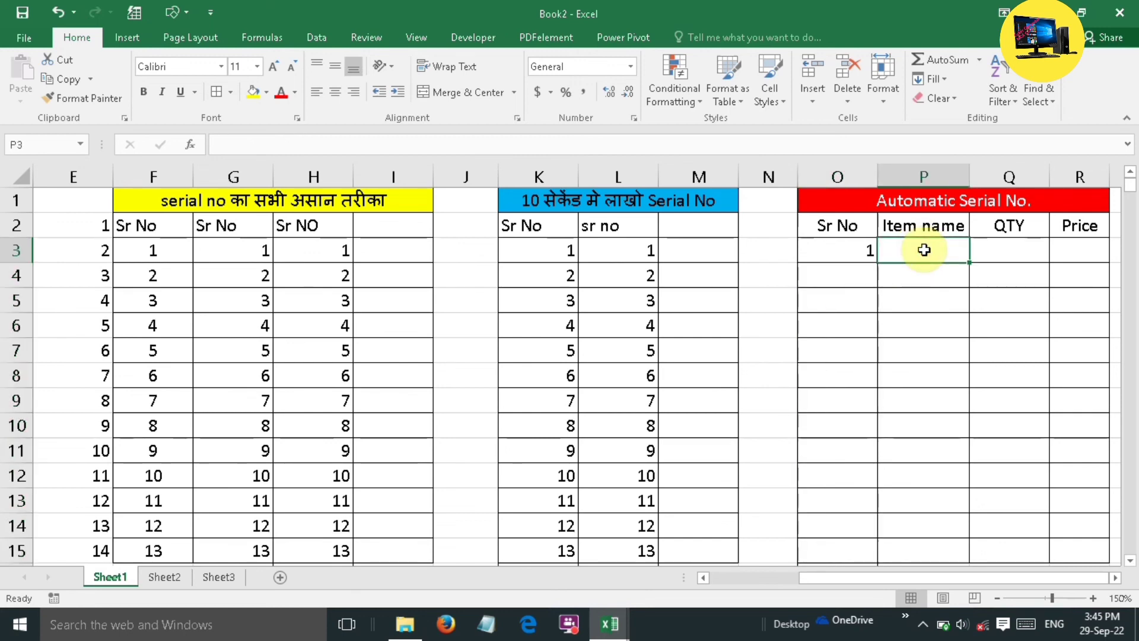
# Enter the item names cpu, smps, mouse and sds down column P from P3
pyautogui.write('c')
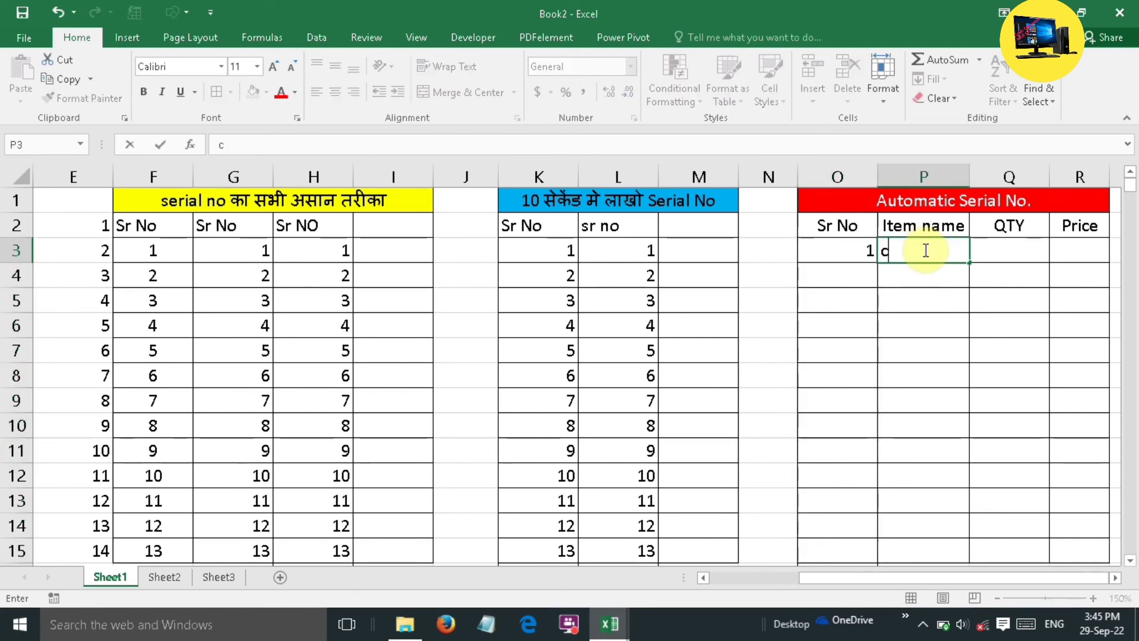
pyautogui.write('pu')
pyautogui.press('Return')
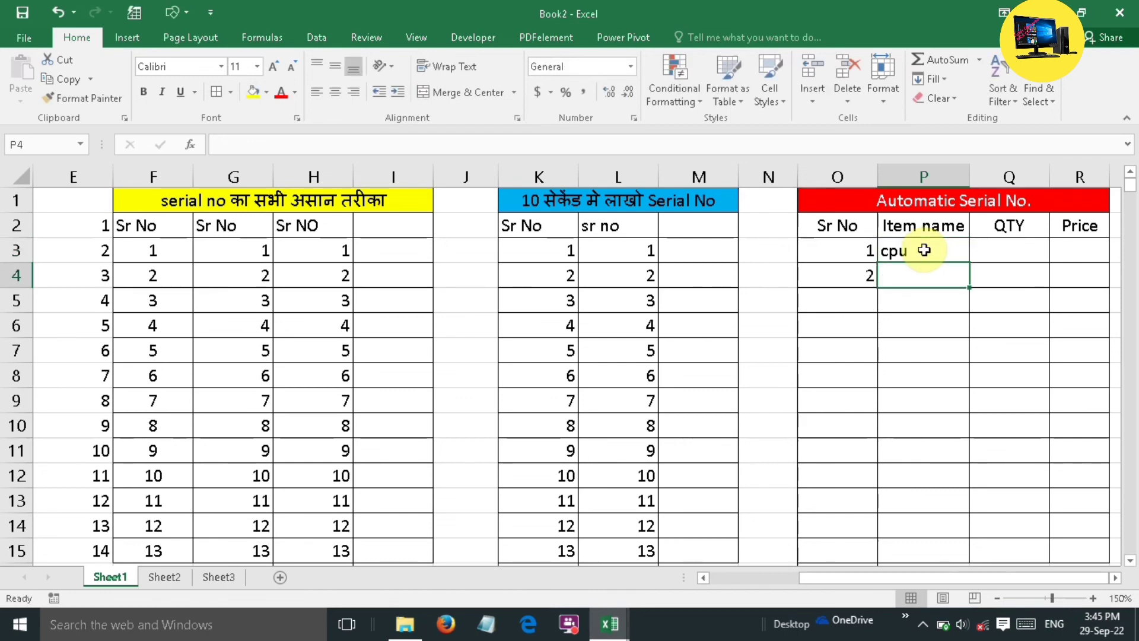
pyautogui.write('smps')
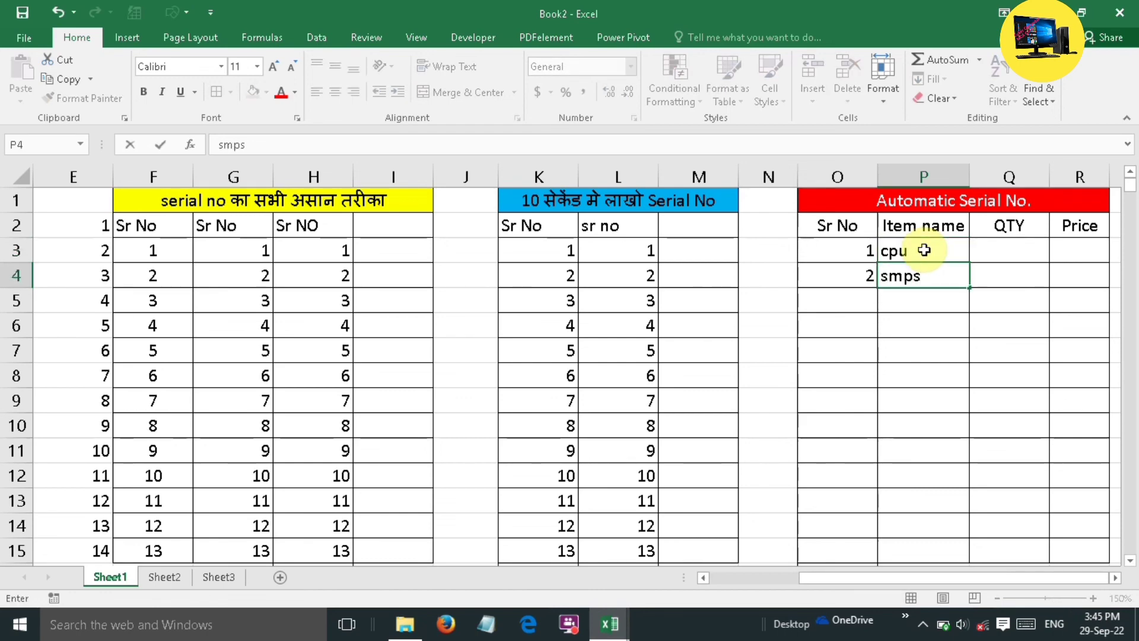
pyautogui.press('Return')
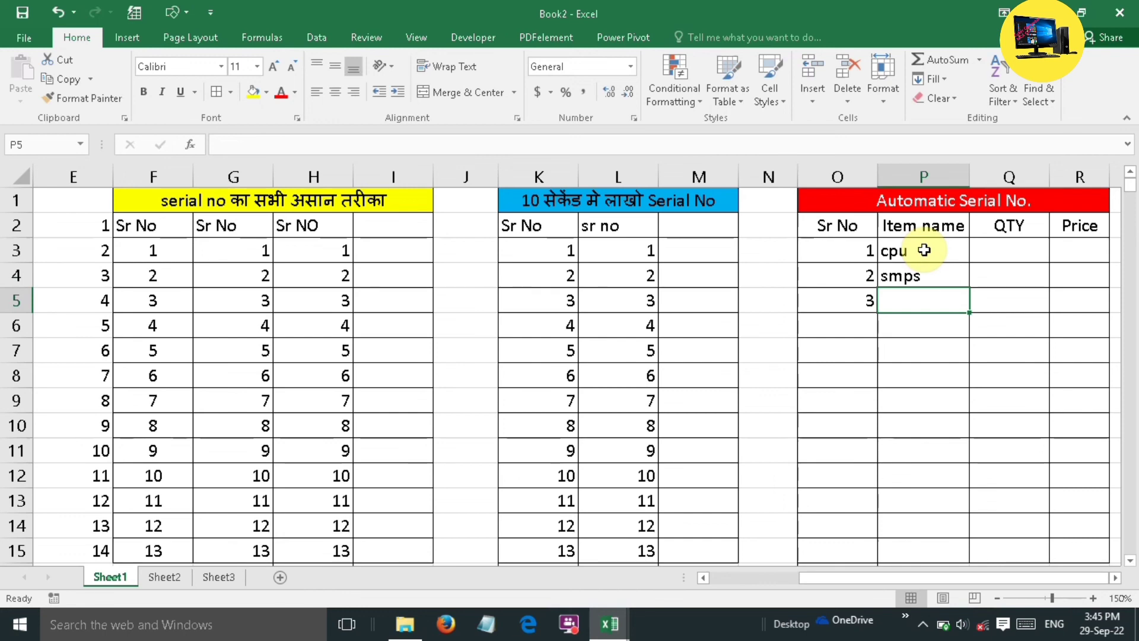
pyautogui.write('mouse')
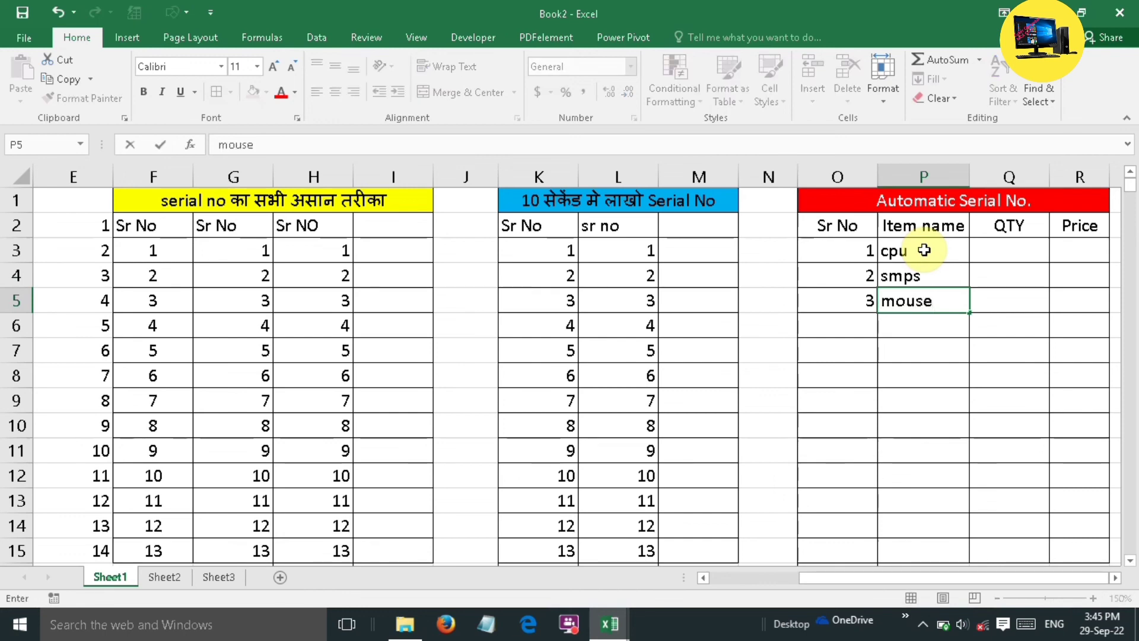
pyautogui.write('\\')
pyautogui.press('Return')
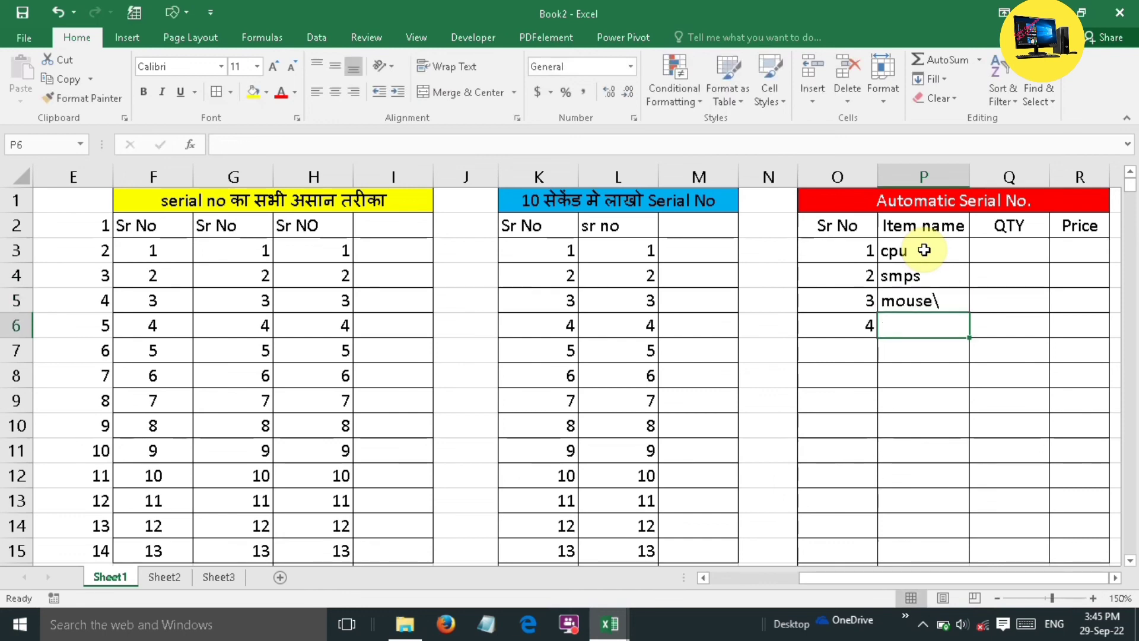
pyautogui.write('sds')
pyautogui.press('Return')
# Add the items sds, sds, asqw, weqw, e and wqe so Sr No counts up to 10
pyautogui.write('sds')
pyautogui.press('Return')
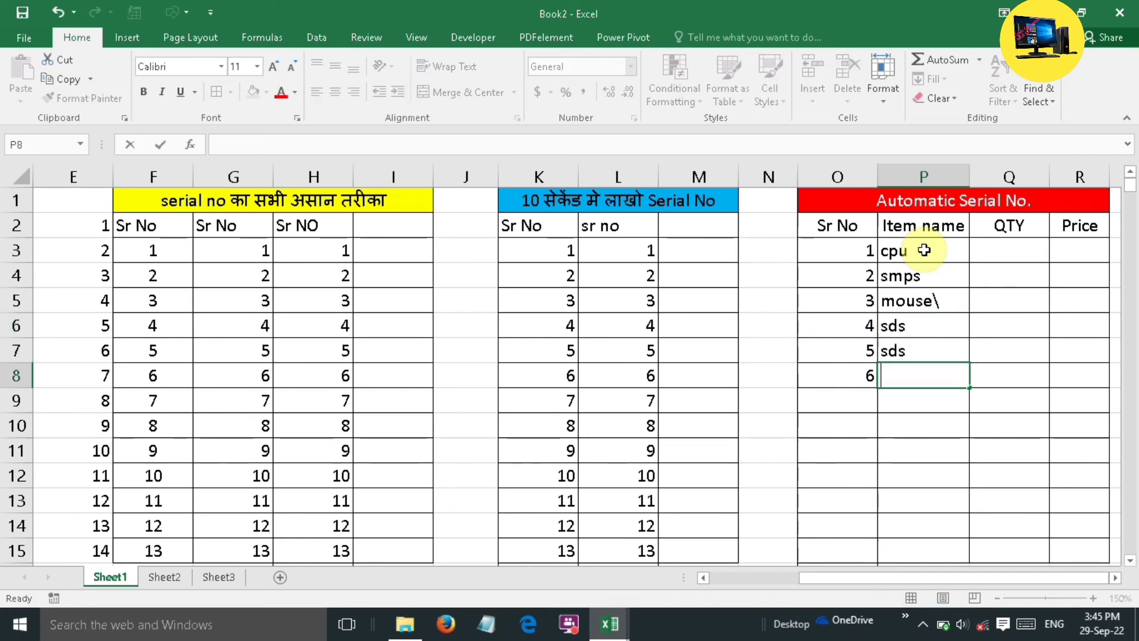
pyautogui.write('sds')
pyautogui.press('Return')
pyautogui.write('asqw')
pyautogui.press('Return')
pyautogui.write('w')
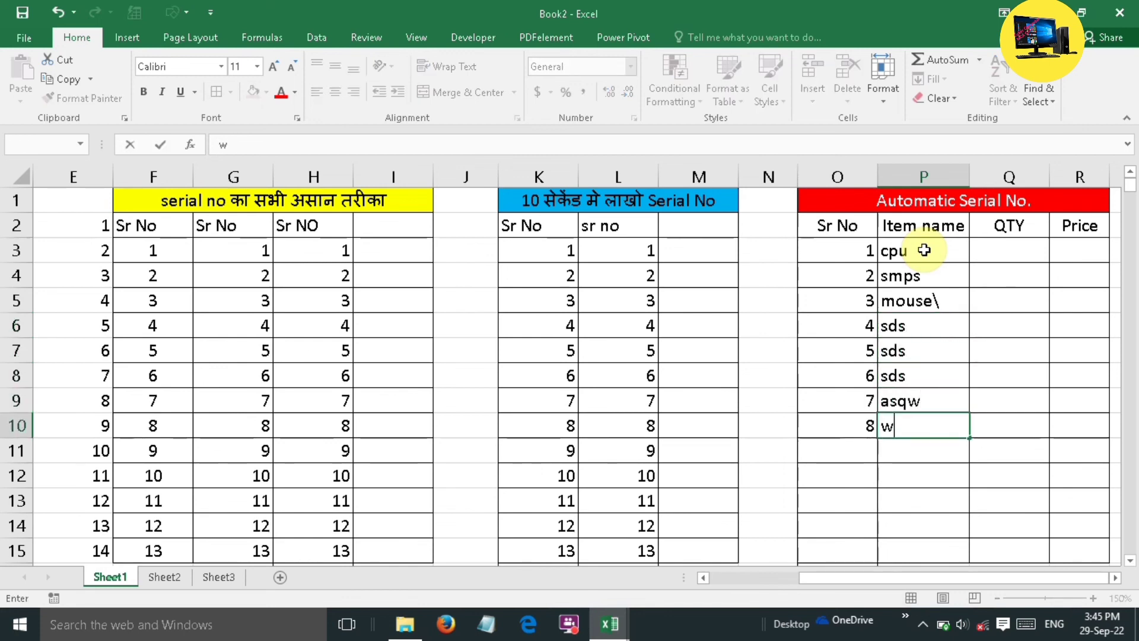
pyautogui.write('eqw')
pyautogui.press('Return')
pyautogui.write('e')
pyautogui.press('Return')
pyautogui.write('wqe')
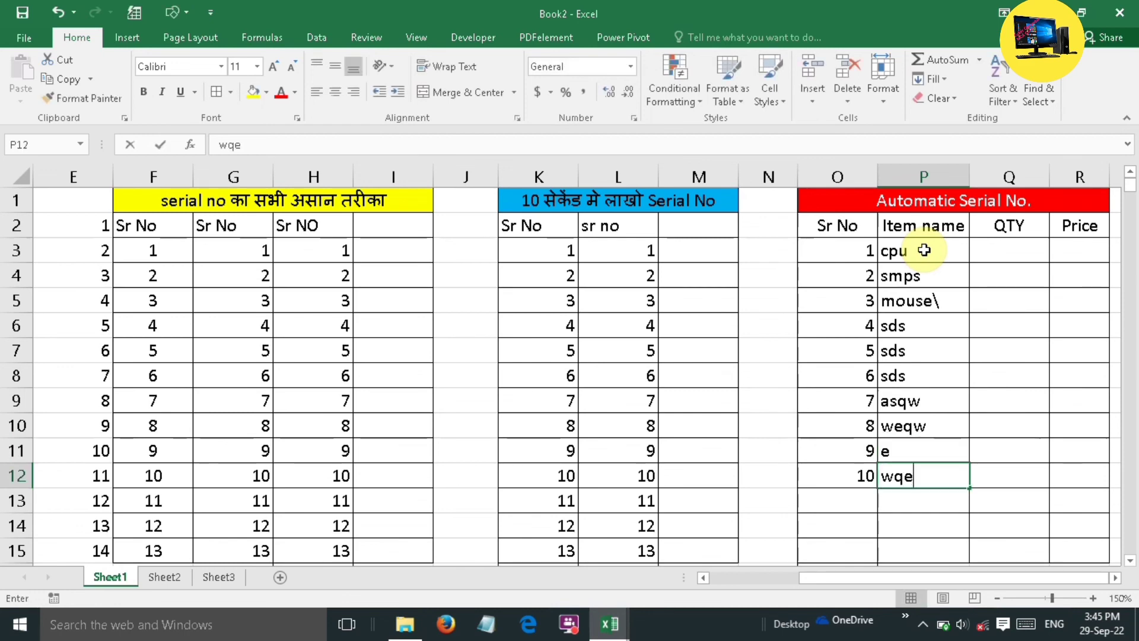